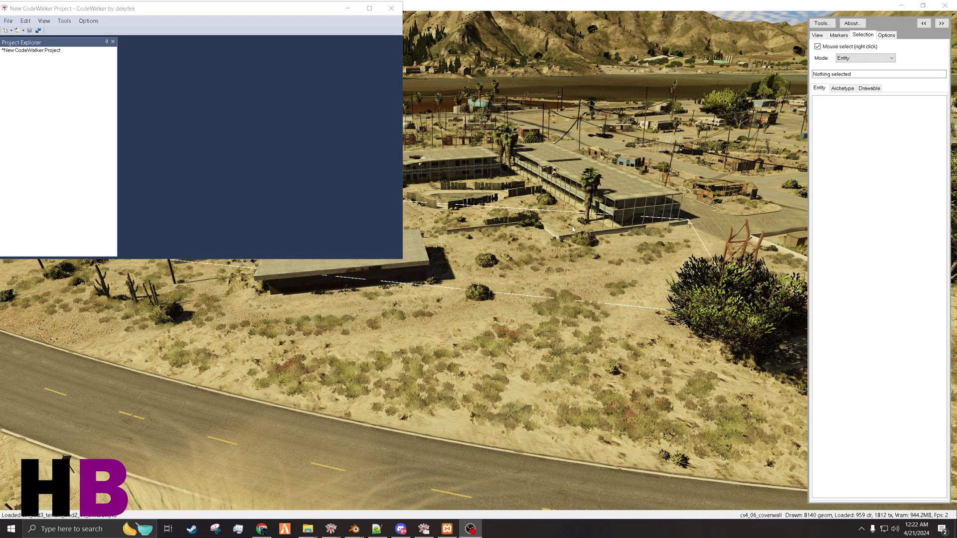
Step: Select the roadside billboard entity cs4_12_billbd_02 beside the desert road in the world view
drag(535, 274, 582, 271)
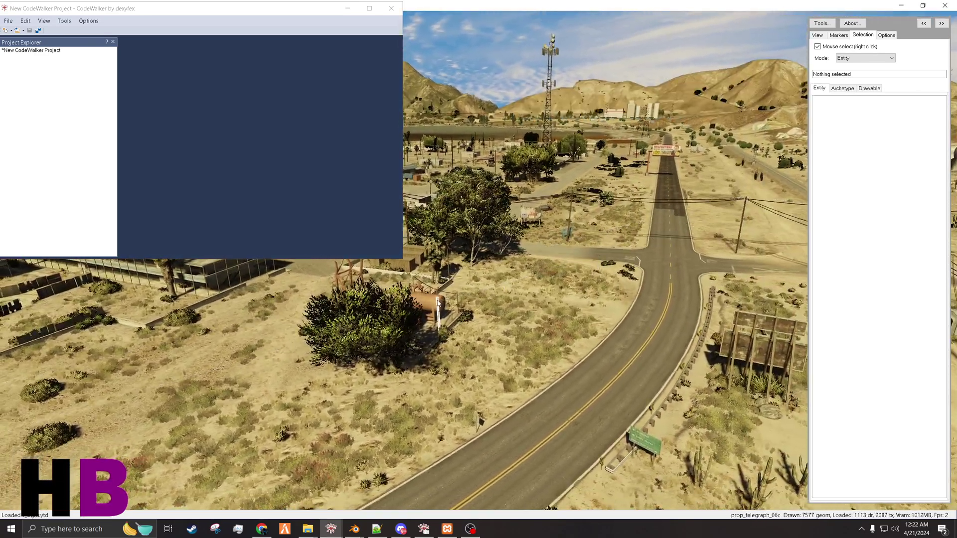
drag(476, 330, 522, 333)
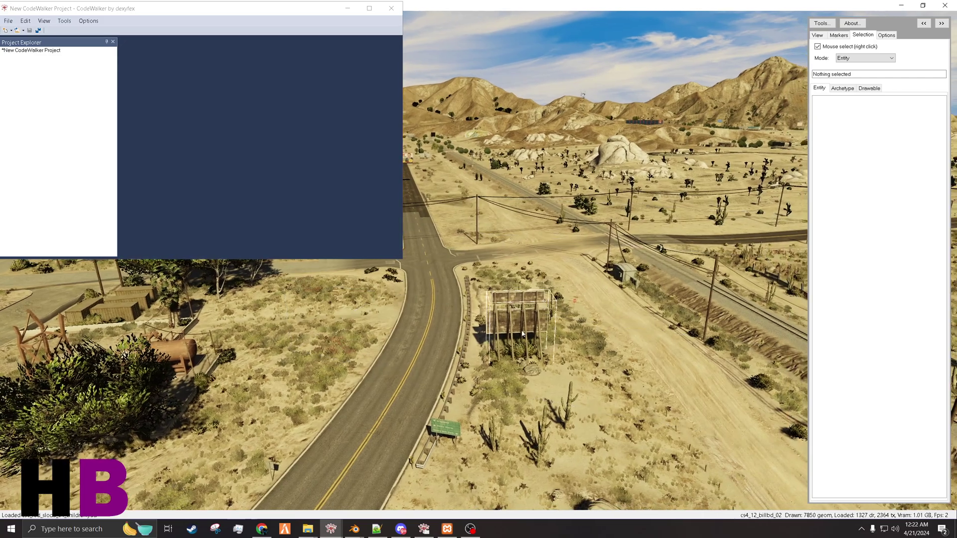
right_click(523, 334)
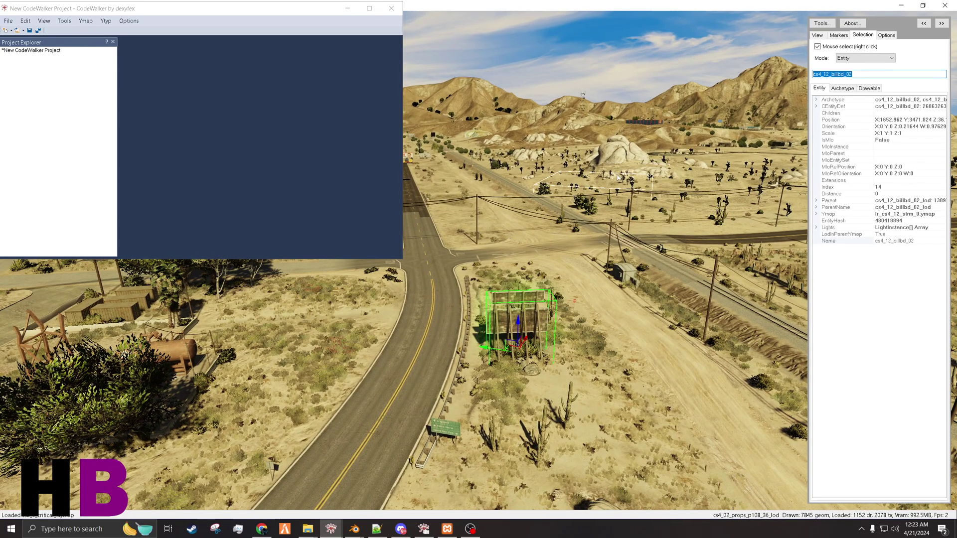
Step: Switch to RPF Explorer and search the game files for cs4_12_billbd_02
key(super+Tab)
click(496, 276)
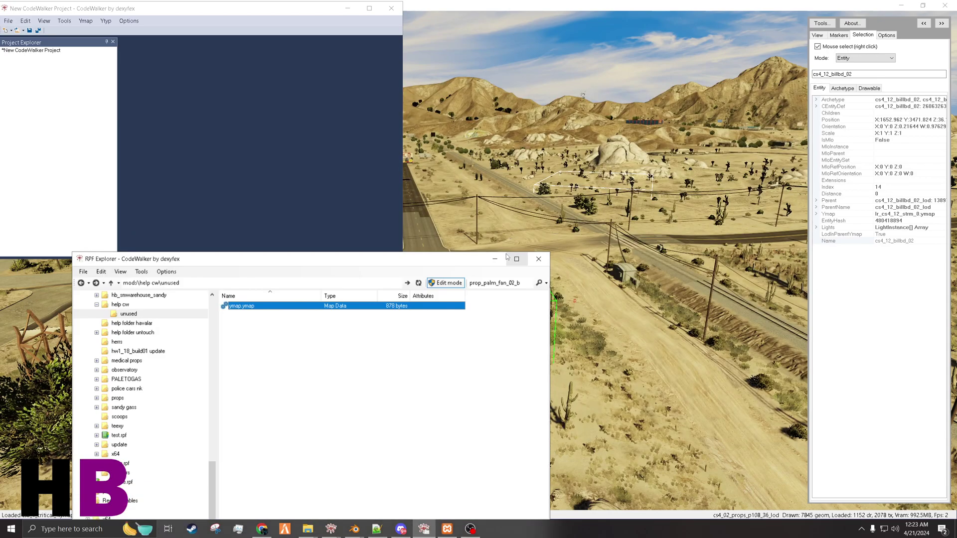
double_click(528, 281)
text(cs4_12_billbd_02)
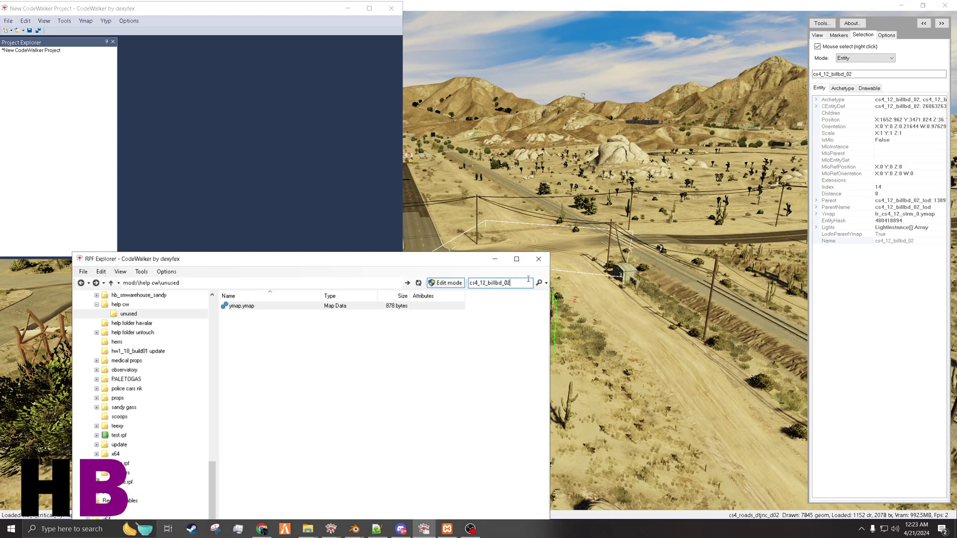
key(Return)
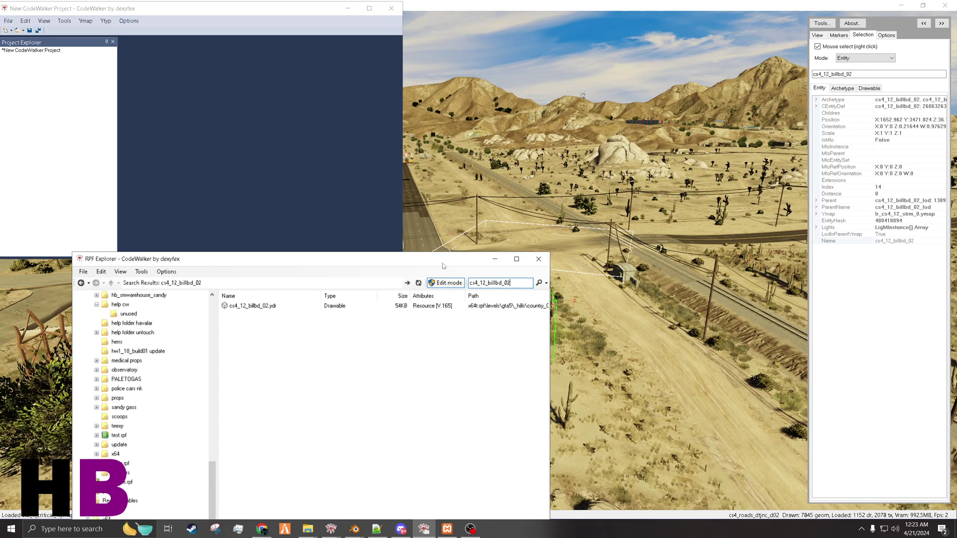
Step: Export cs4_12_billbd_02.ydr as XML into the ymap creations folder
drag(442, 262, 492, 119)
click(312, 162)
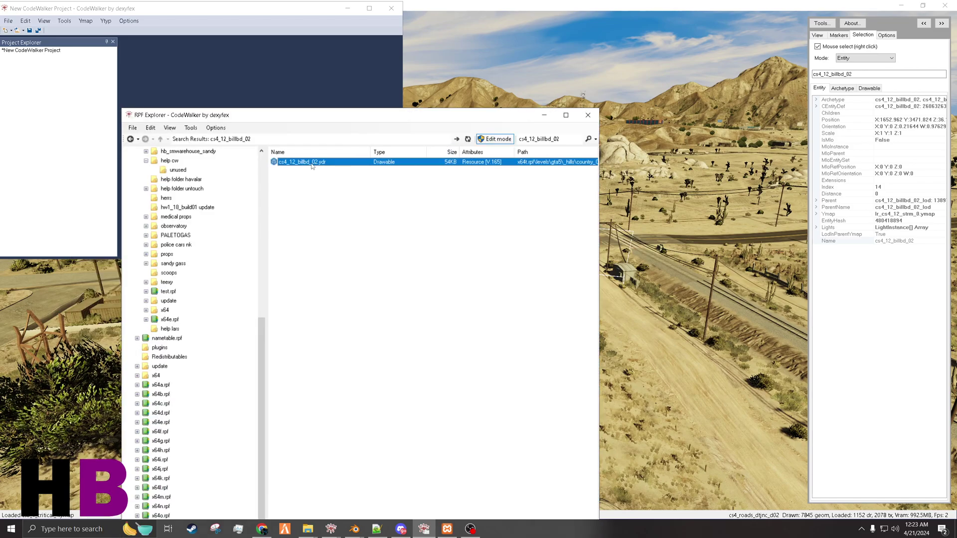
right_click(311, 167)
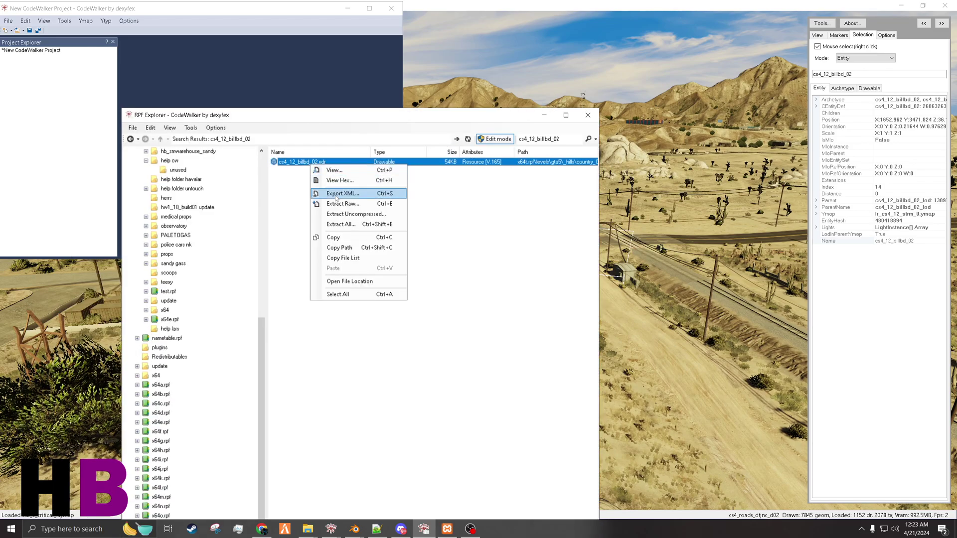
click(321, 195)
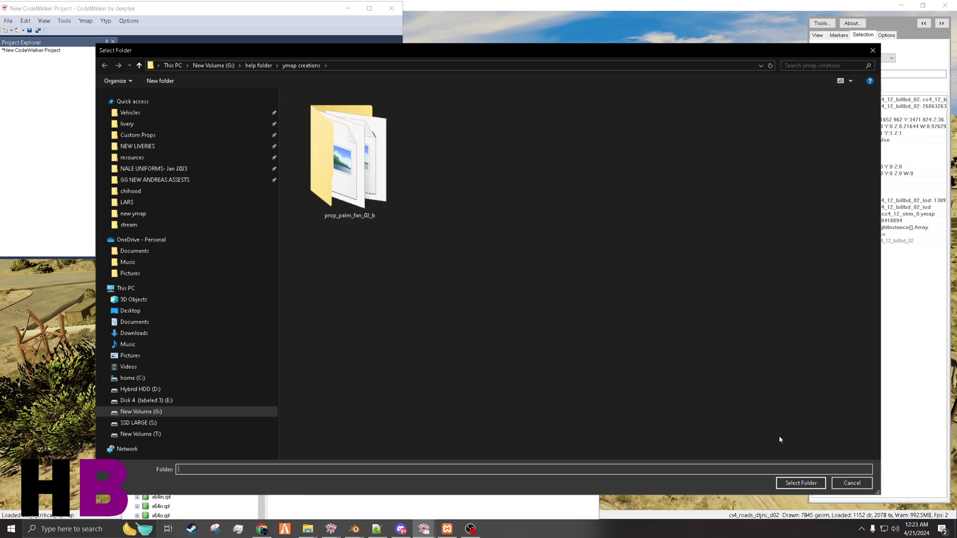
click(799, 482)
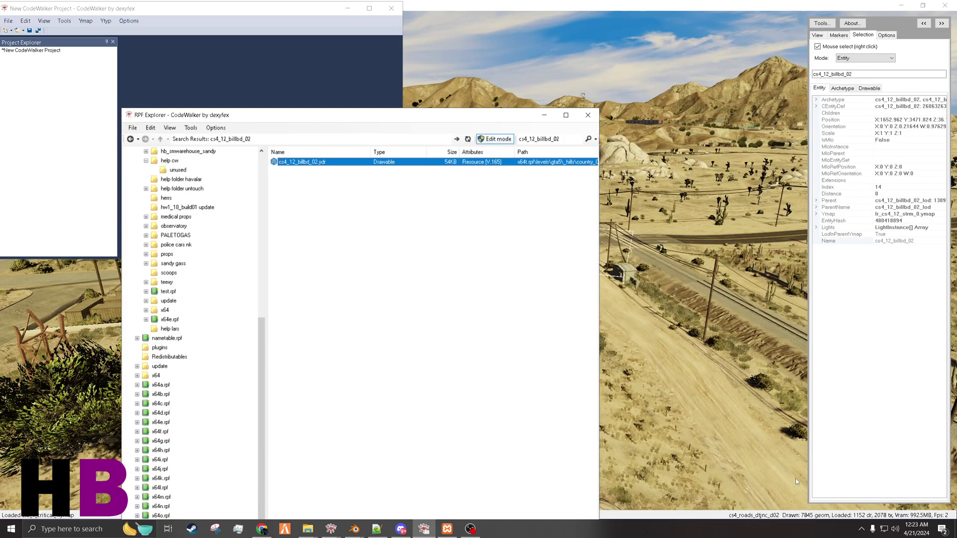
Step: Open the cs4_12_billbd_02.ydr model, save all its textures to the ymap creations folder, and close the model viewer
double_click(296, 165)
click(90, 100)
click(115, 114)
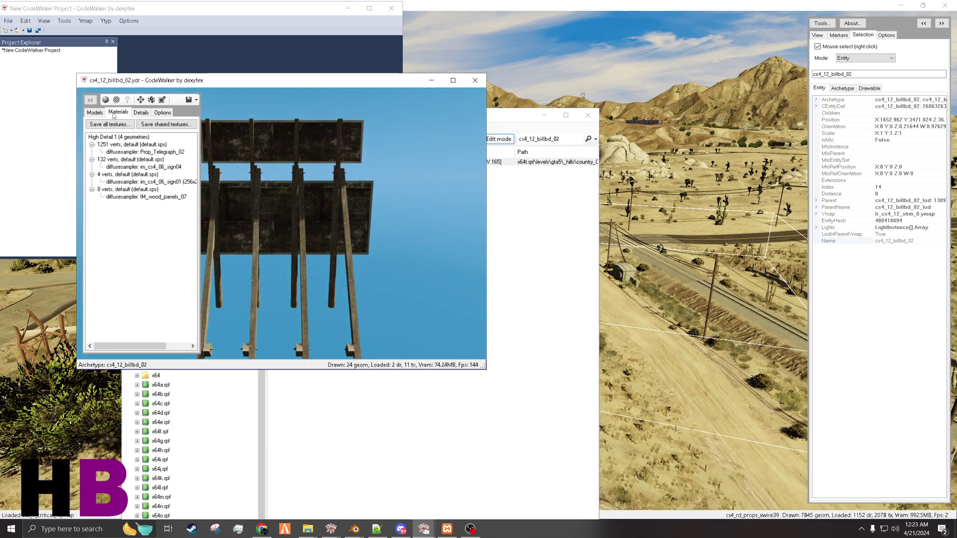
click(109, 124)
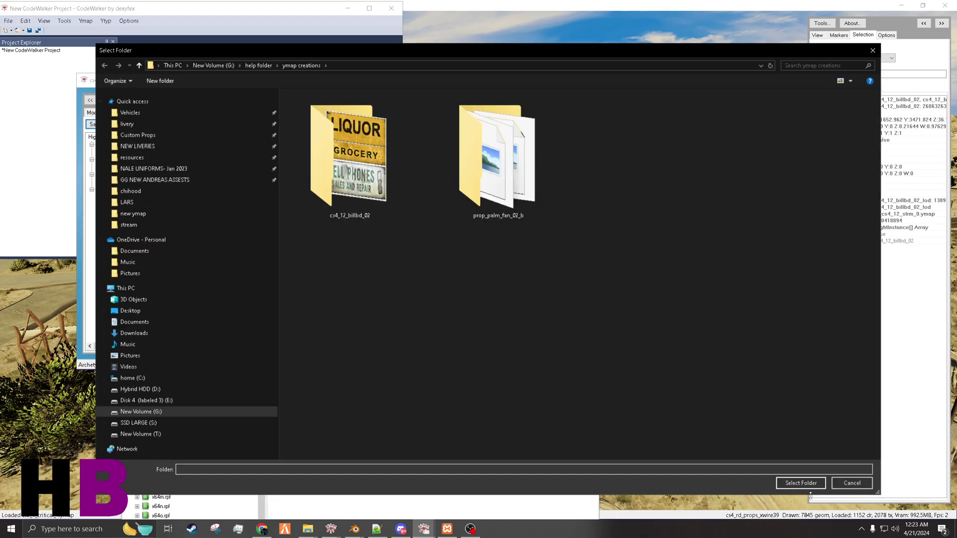
click(801, 485)
click(506, 294)
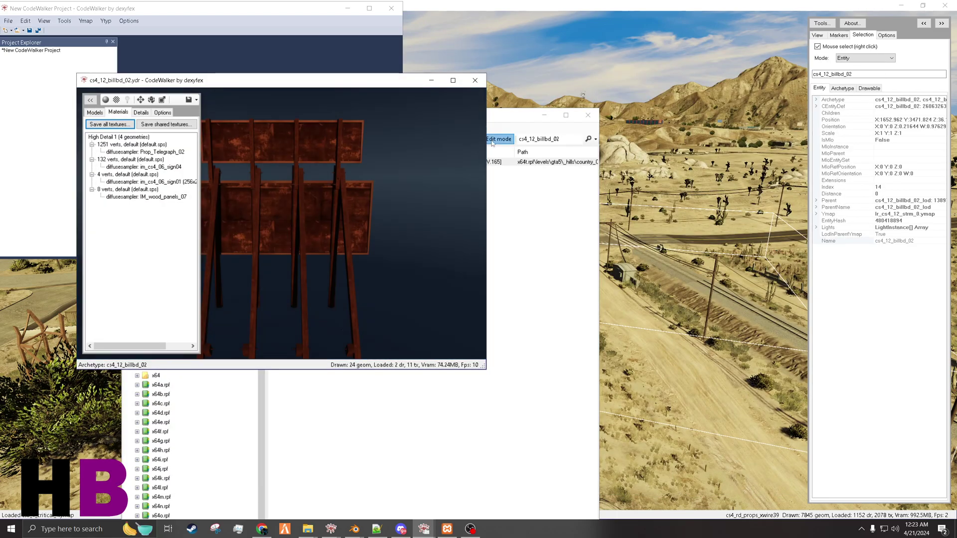
click(475, 80)
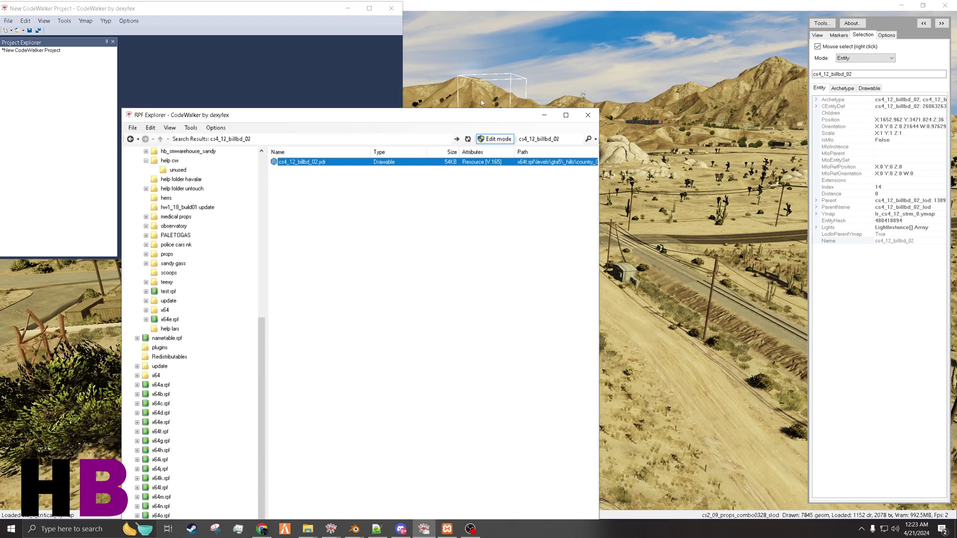
Step: Check the ymap creations folder for the exported billboard XML and its textures
click(545, 115)
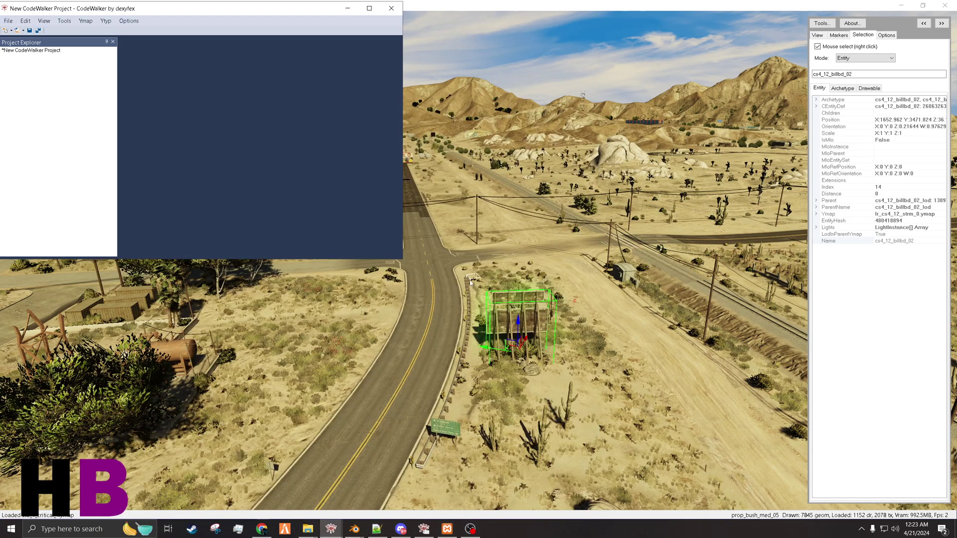
key(alt+Tab)
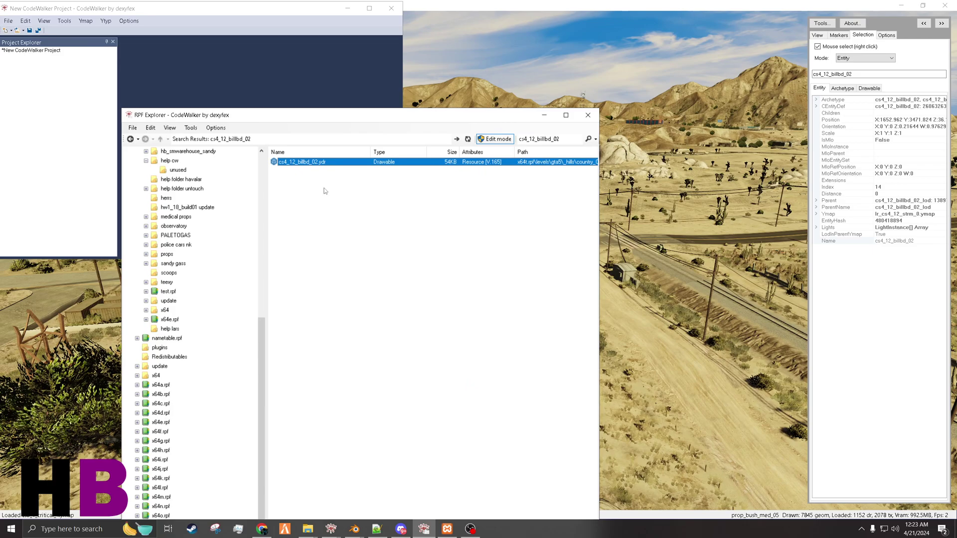
click(322, 169)
key(alt+Tab)
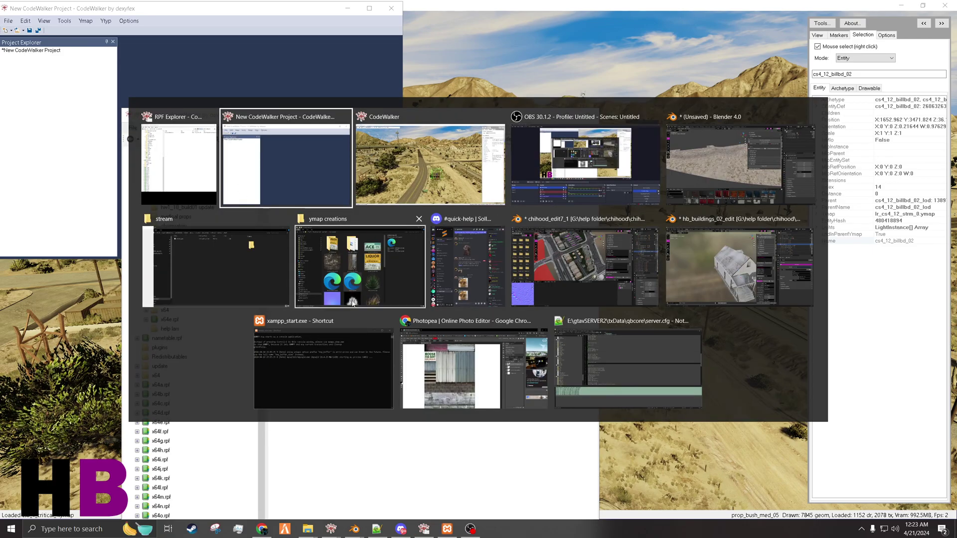
click(420, 293)
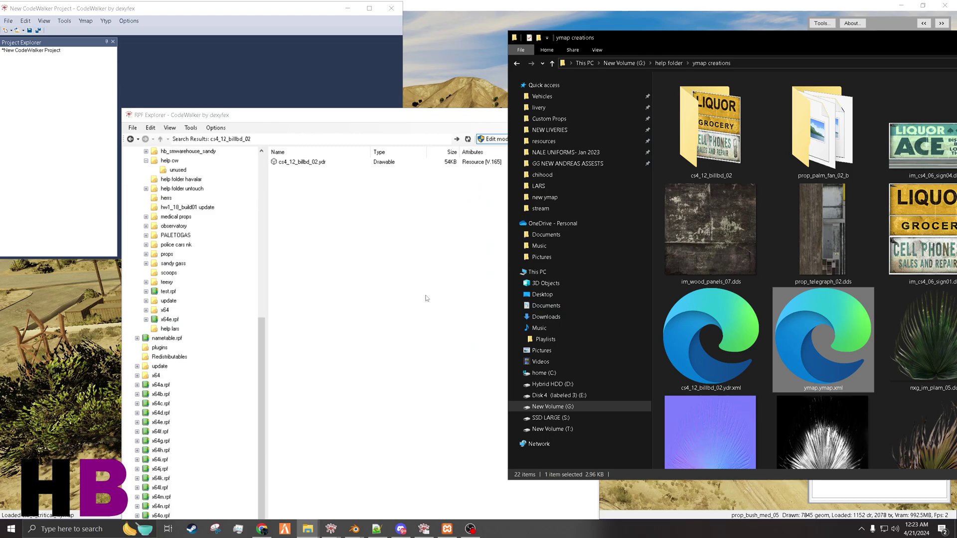
click(737, 357)
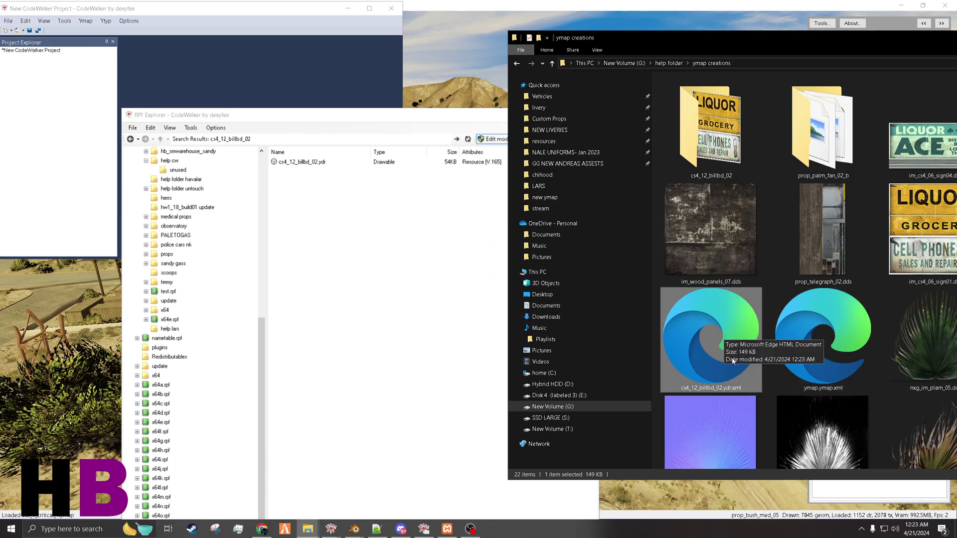
click(454, 92)
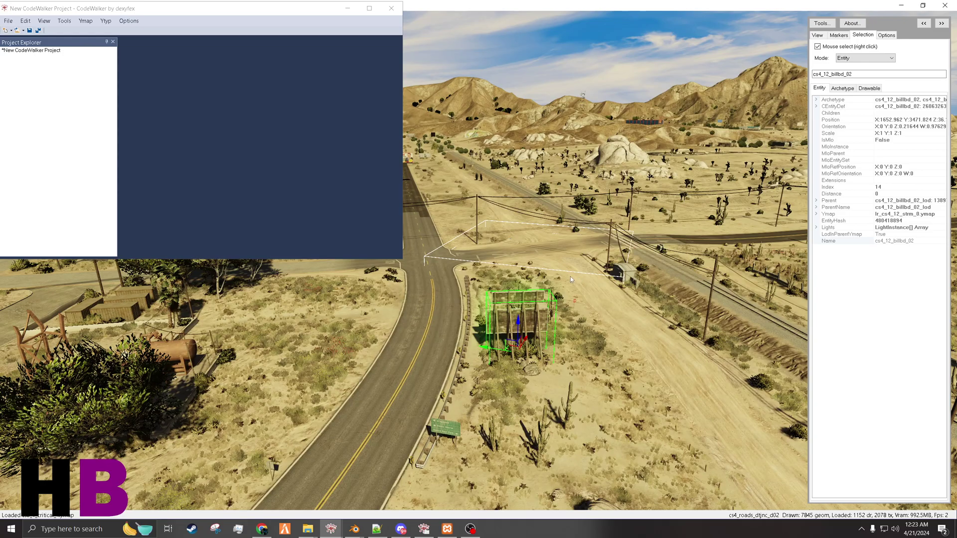
Step: Switch to Blender and create a new YMAP with an Entities group
key(alt+Tab)
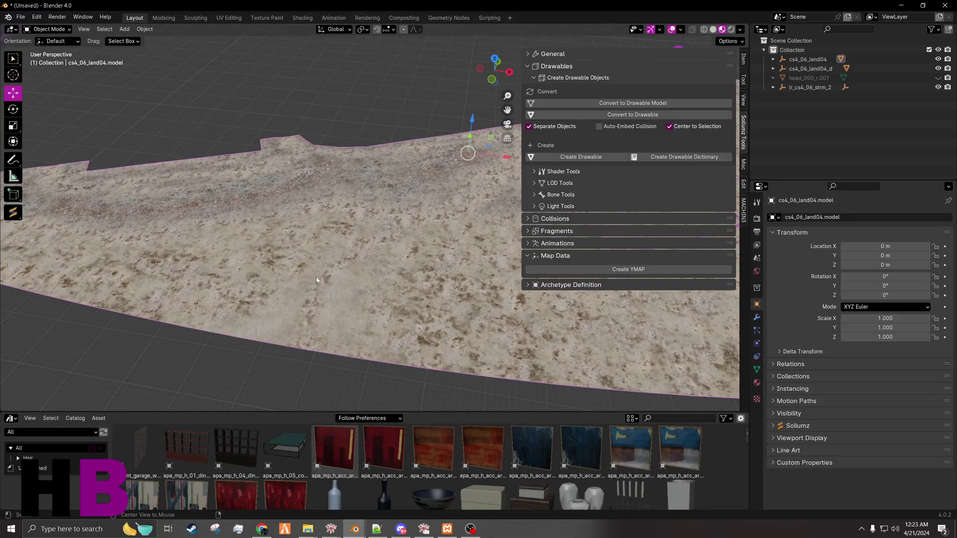
click(316, 277)
middle_drag(435, 284, 455, 284)
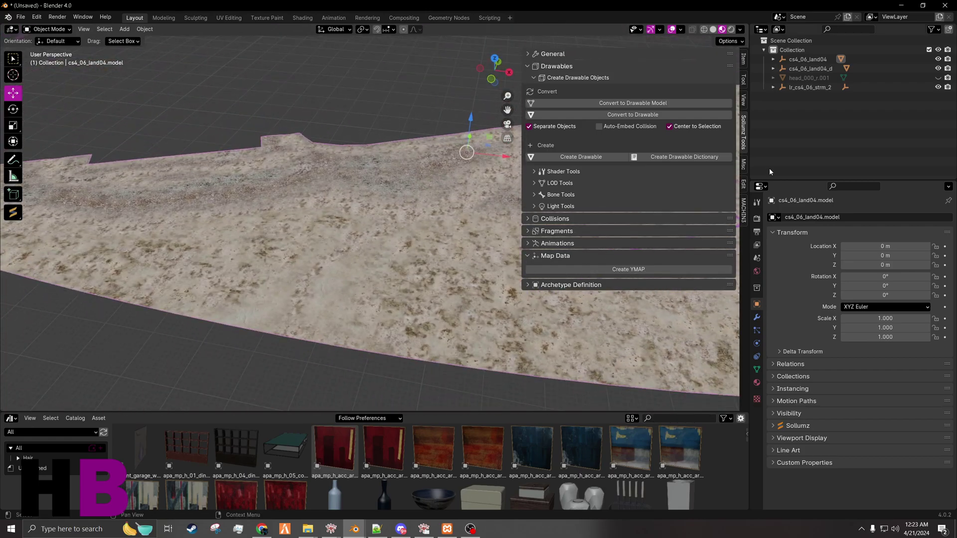
click(804, 120)
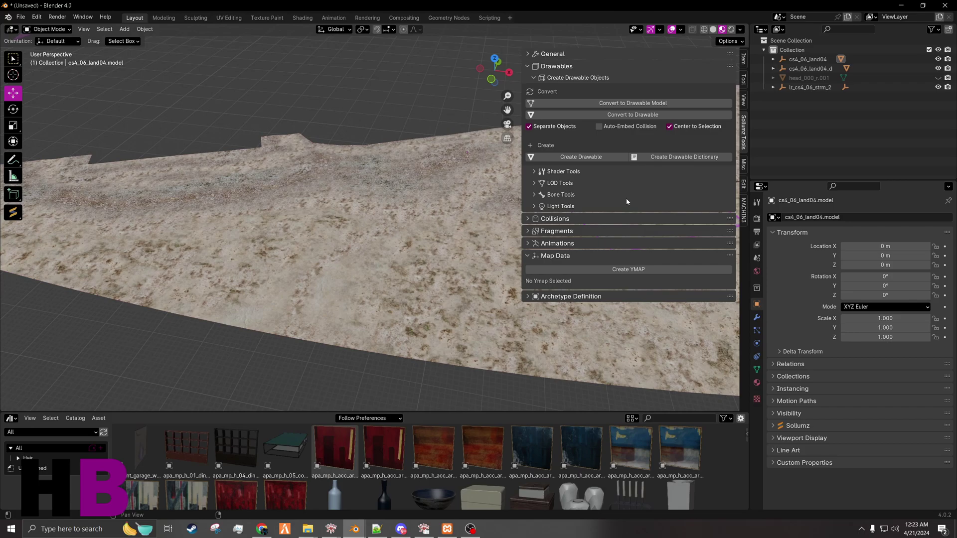
click(626, 271)
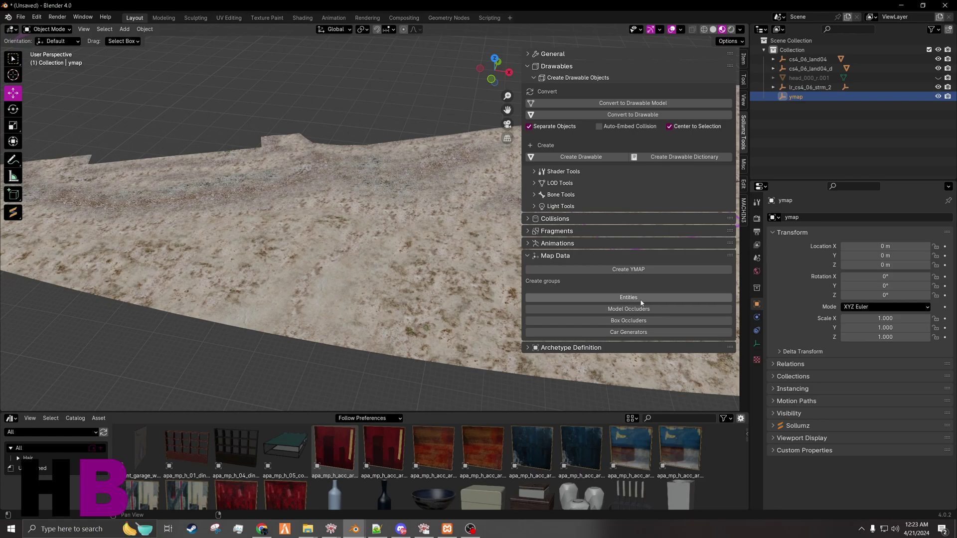
click(641, 299)
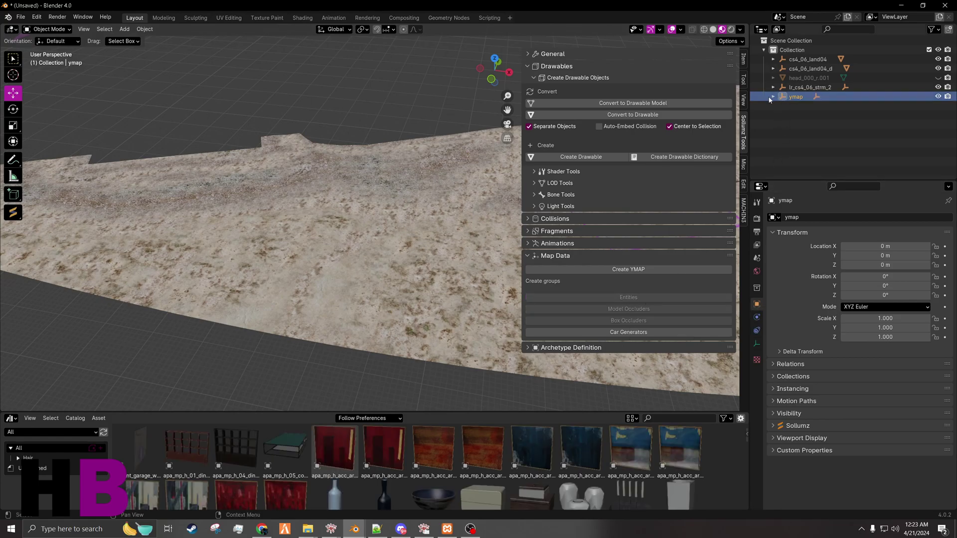
Step: Expand the new YMAP object in the scene hierarchy and rename it hb_test
click(773, 97)
double_click(797, 97)
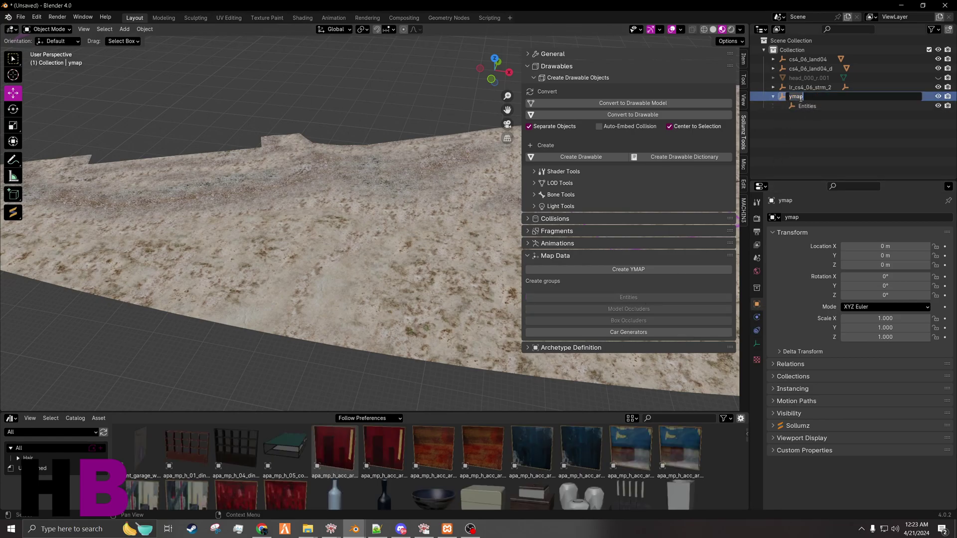
text(hb_test)
key(Return)
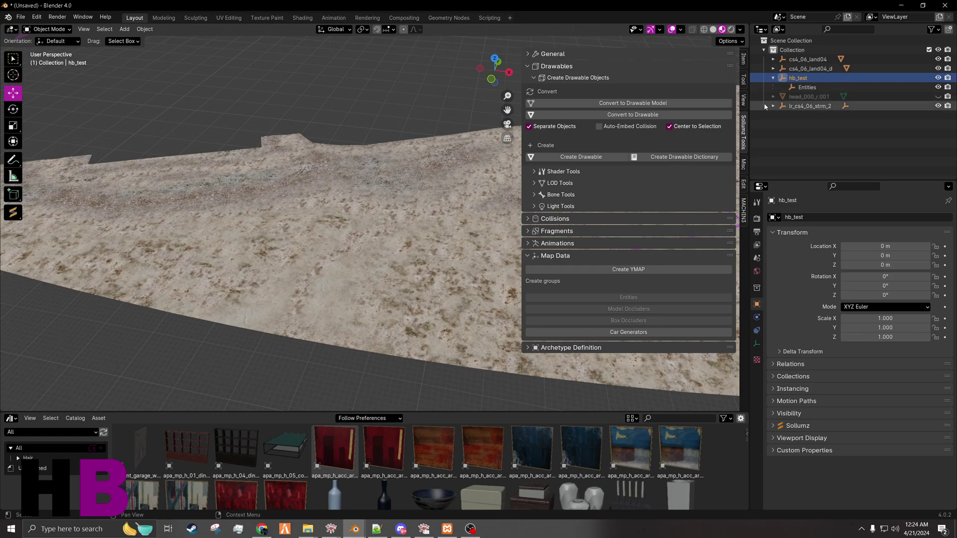
Step: Enlarge the asset browser and import cs4_12_billbd_02.ydr.xml from the ymap creations folder as an asset
click(807, 87)
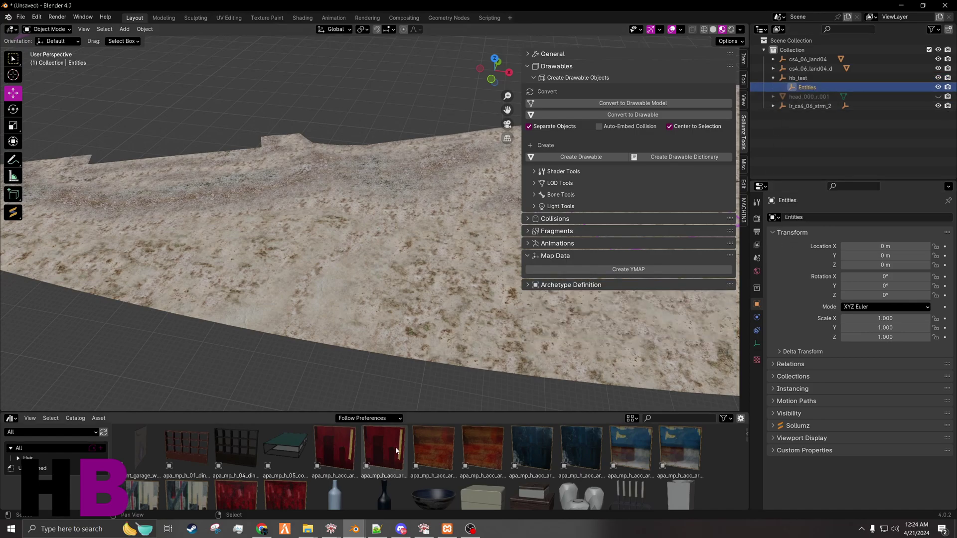
drag(426, 413, 440, 307)
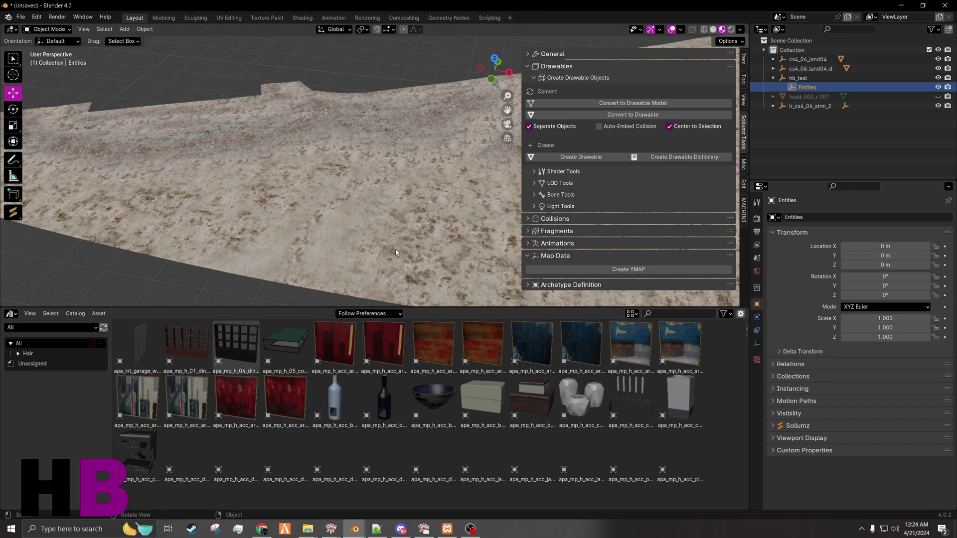
key(shift+v)
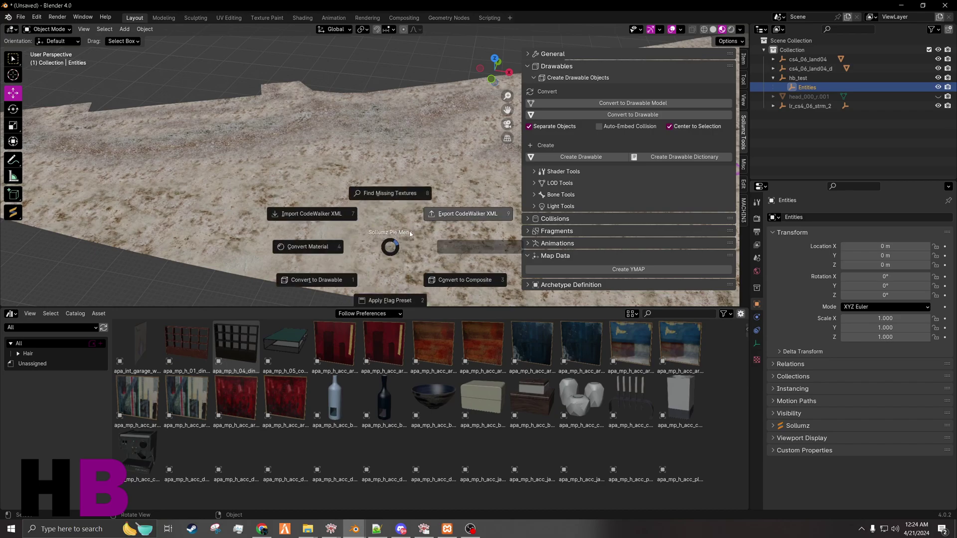
click(334, 223)
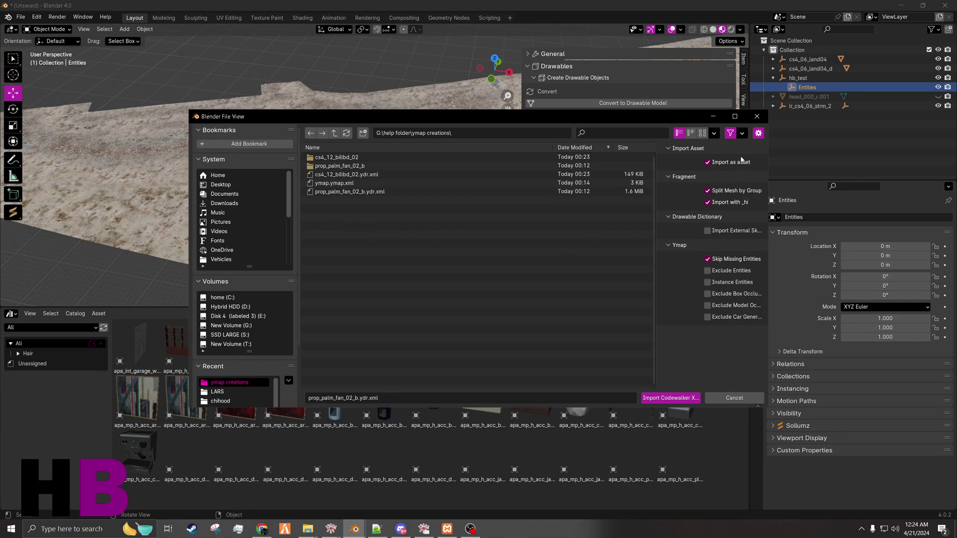
click(384, 174)
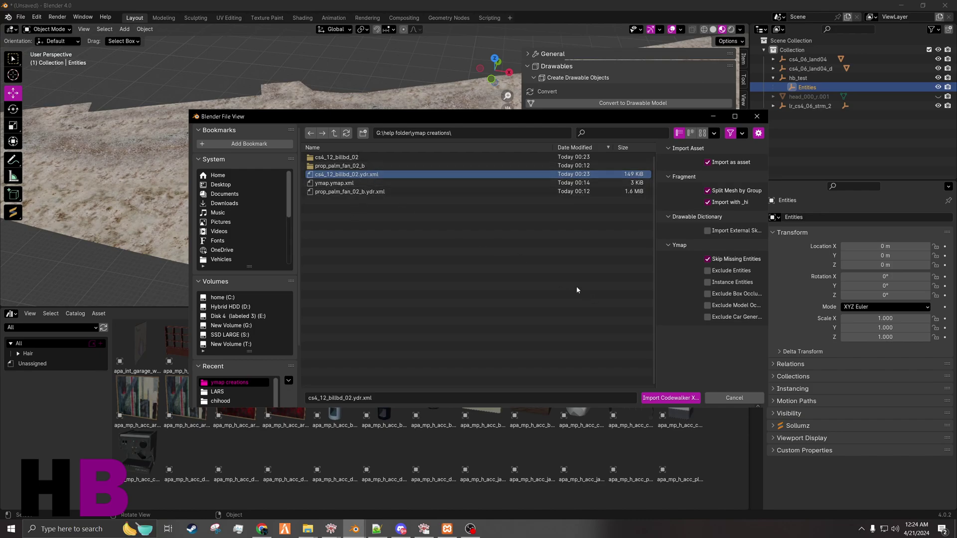
click(671, 397)
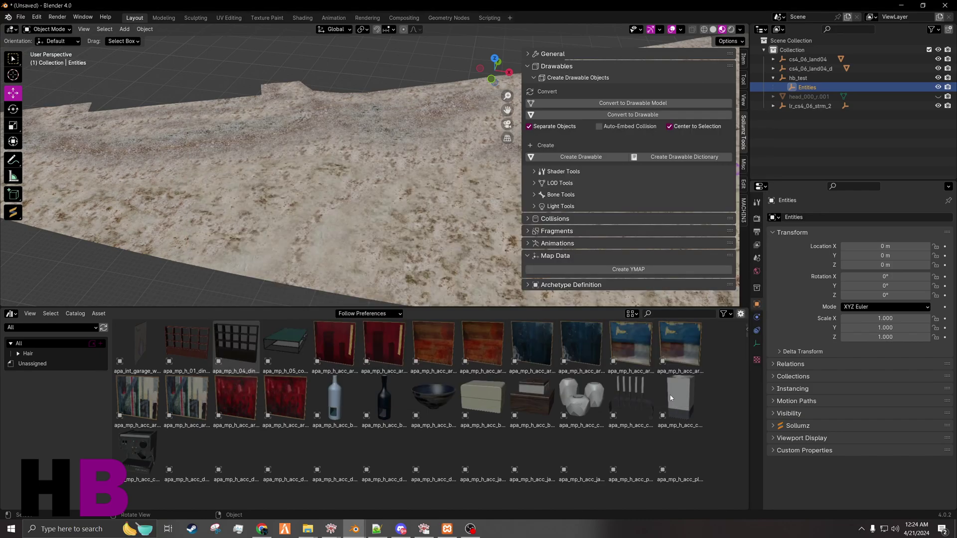
Step: Filter the assets by "bil" and place the cs4_12_billbd_02 billboard on the sandy terrain
click(687, 314)
text(bil)
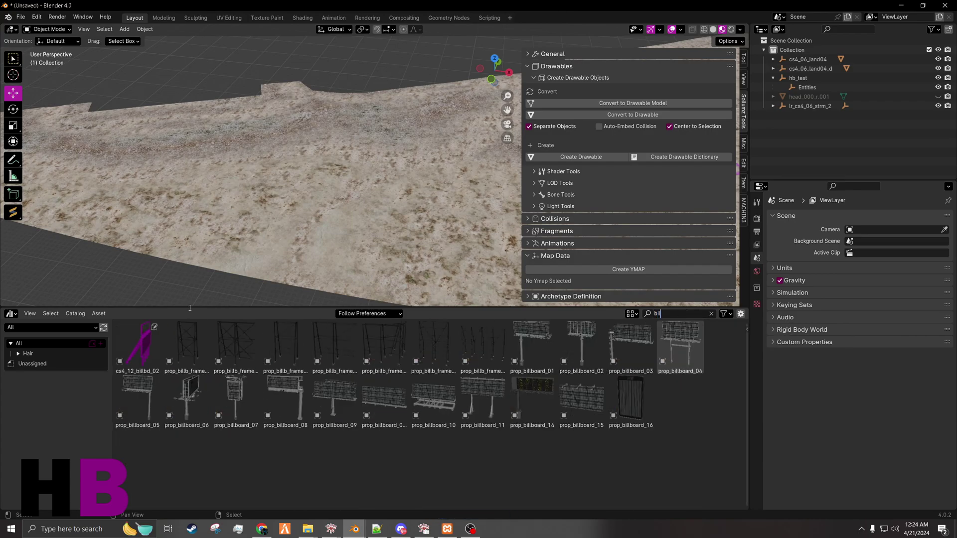
click(138, 364)
drag(143, 362, 356, 216)
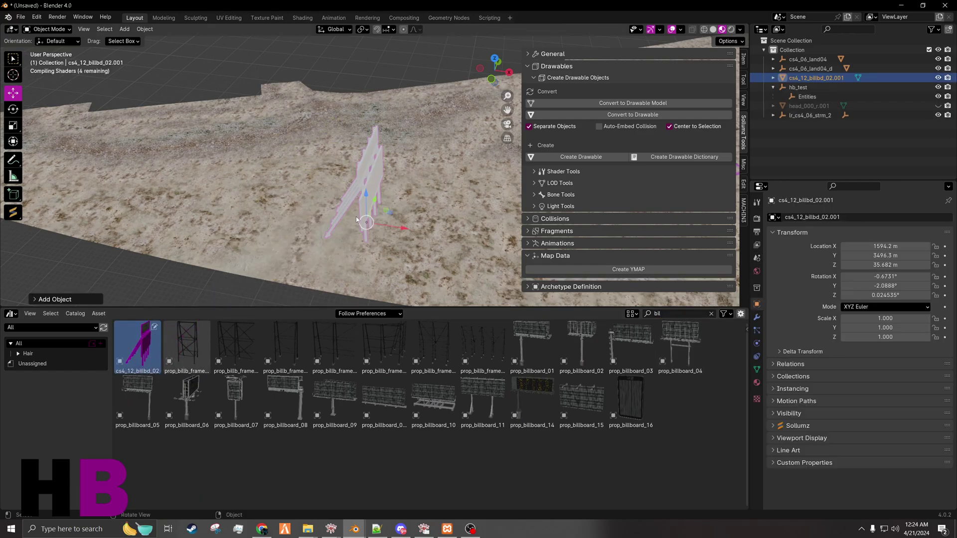
Step: Filter the assets by "bush" and place prop_bush_med_07 on the sandy terrain beside the billboard
mouse_move(421, 232)
middle_down()
mouse_move(434, 233)
mouse_move(409, 235)
middle_up()
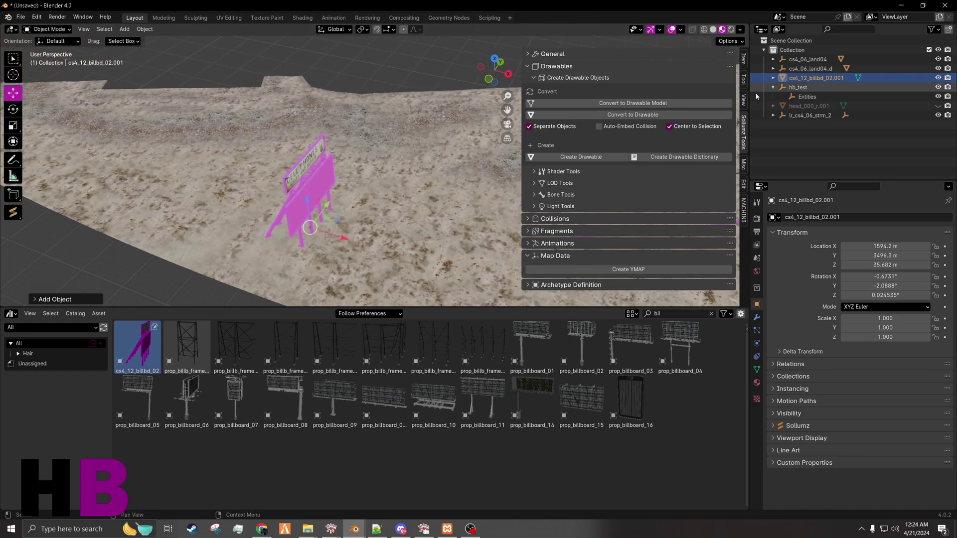
click(816, 82)
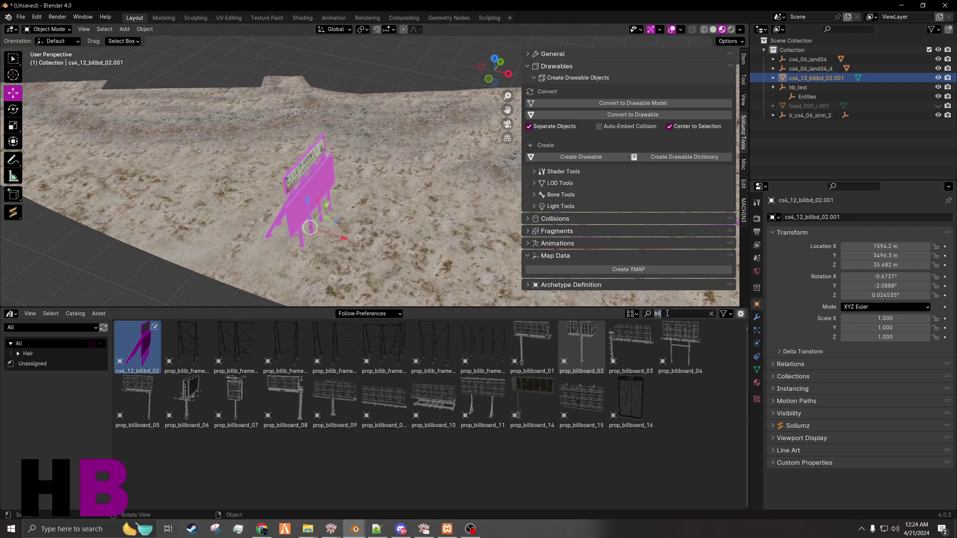
key(BackSpace)
key(BackSpace)
text(ush)
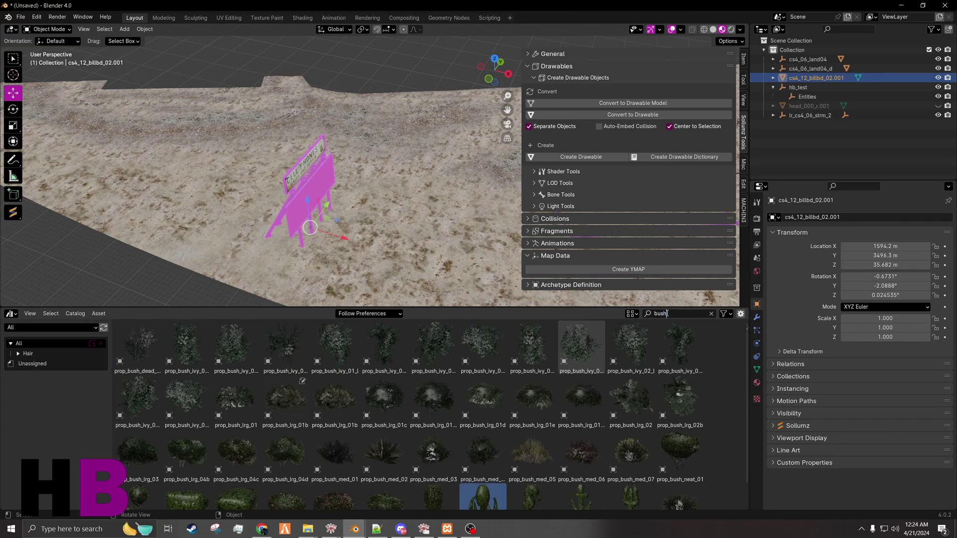
click(436, 395)
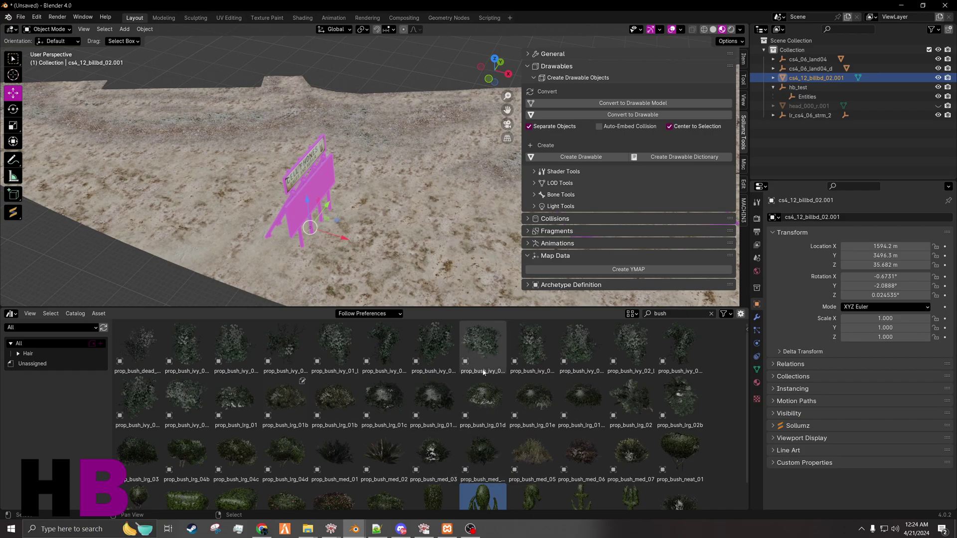
scroll(448, 399, down, 1)
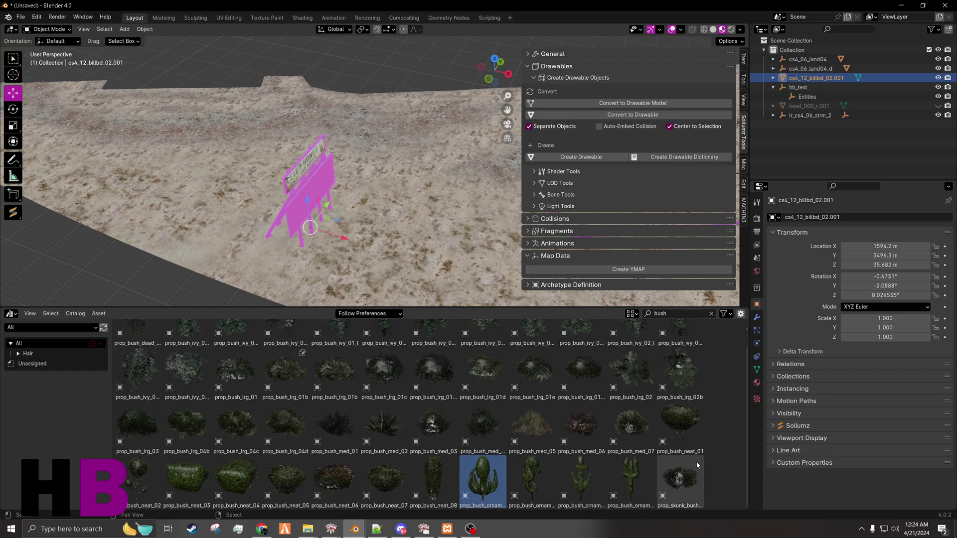
drag(624, 431, 386, 241)
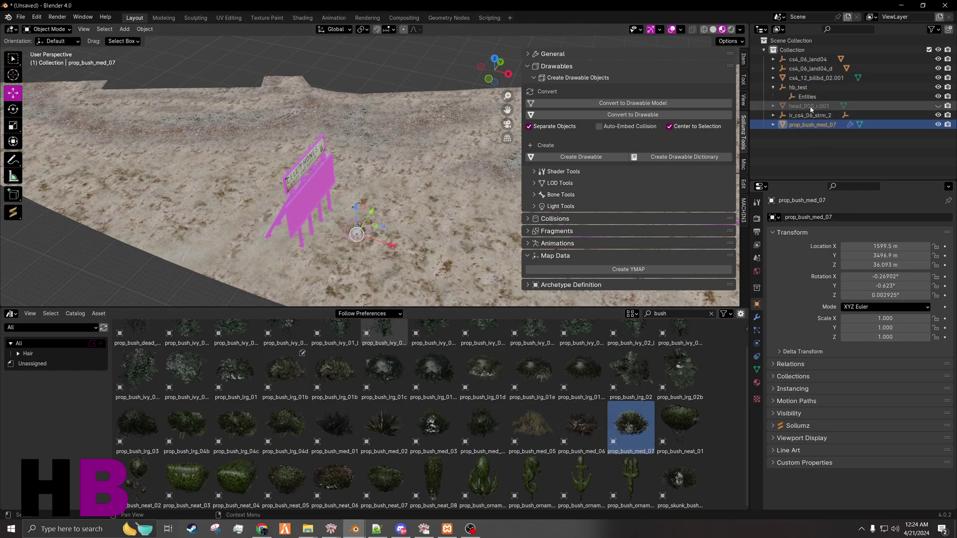
Step: Convert the placed prop_bush_med_07 and cs4_12_billbd_02.001 objects together to Drawables
ctrl+click(814, 78)
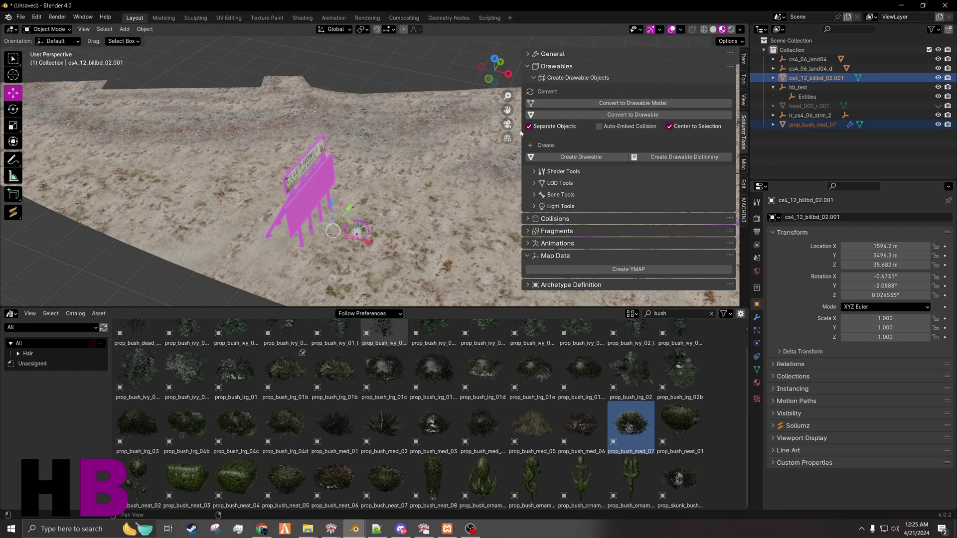
key(v)
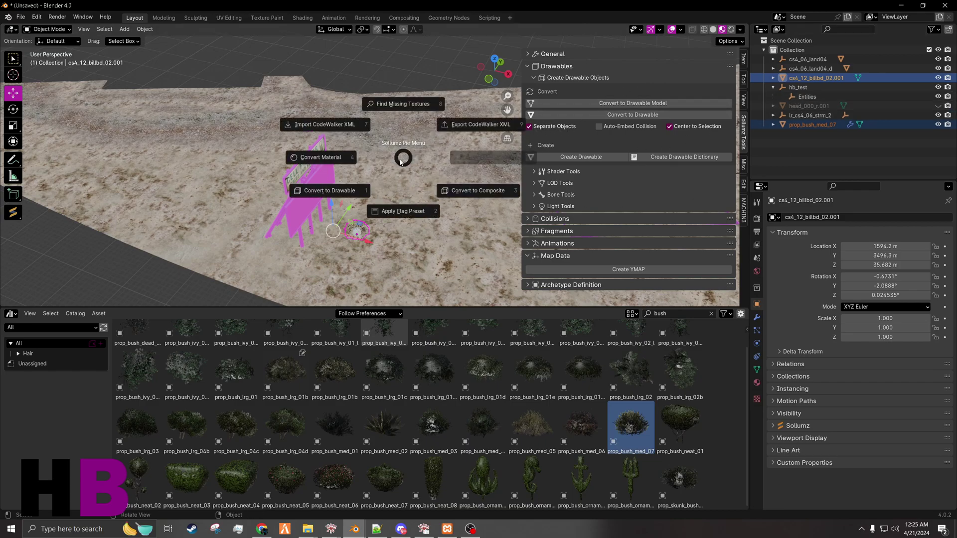
click(323, 193)
Step: Shift both converted models along X, then reposition the bush and the billboard individually, placing the billboard model at about X -6.15 m
drag(364, 243, 326, 232)
click(324, 226)
click(324, 225)
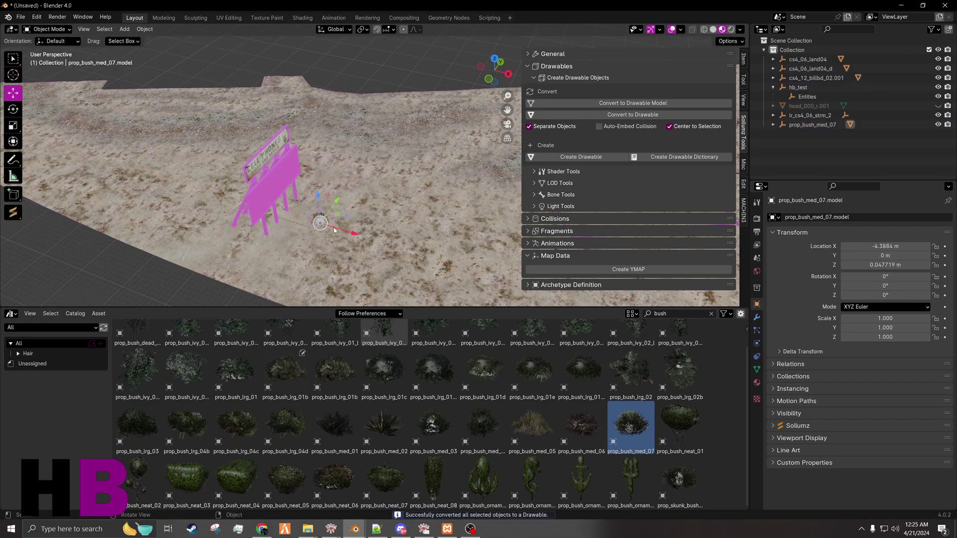
key(g)
click(331, 224)
click(289, 181)
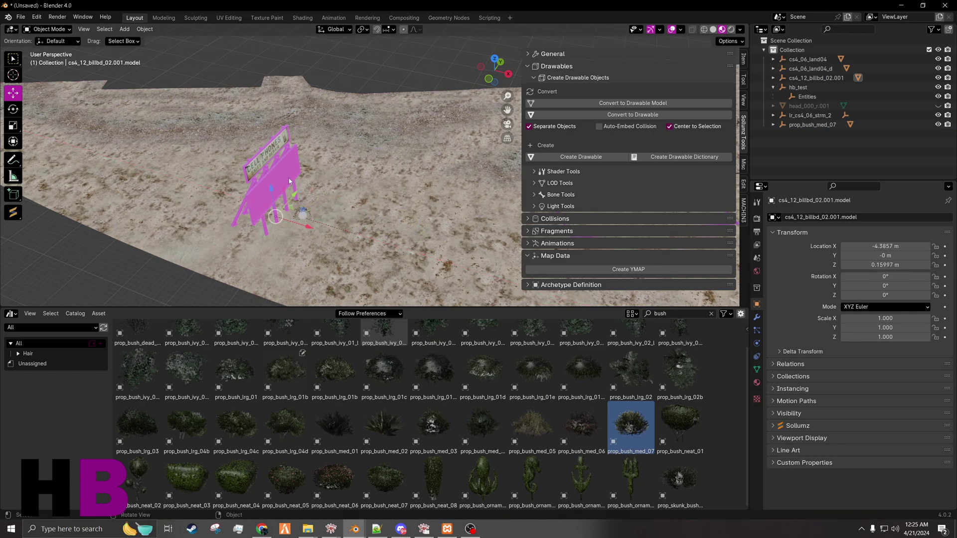
key(g)
click(295, 223)
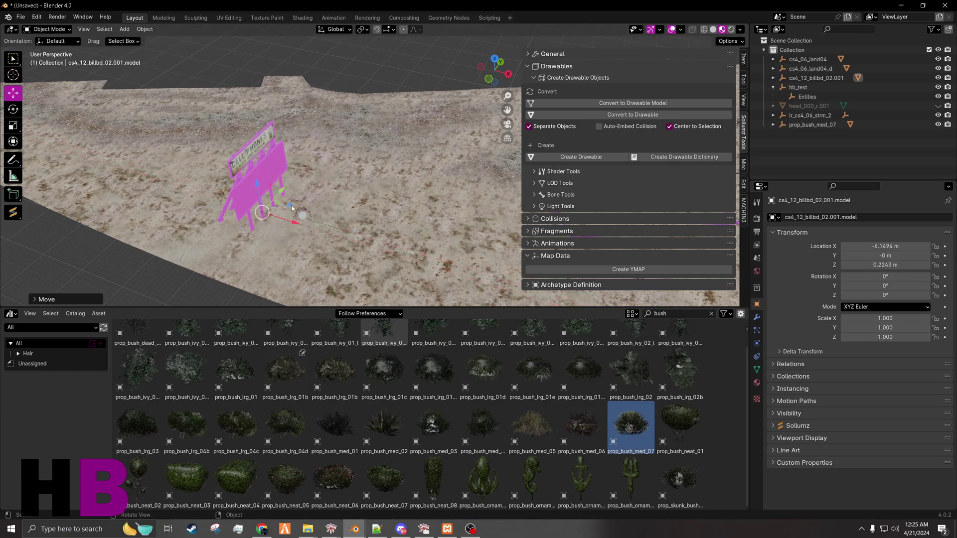
Step: Move the cs4_12_billbd_02.001 and prop_bush_med_07 drawables into the Entities group of hb_test
click(313, 218)
shift+click(282, 196)
click(339, 199)
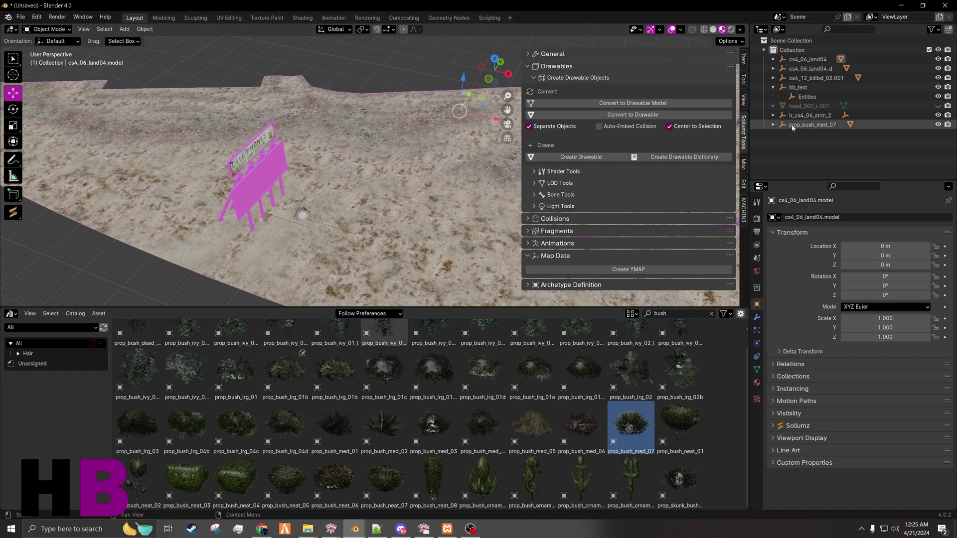
click(798, 125)
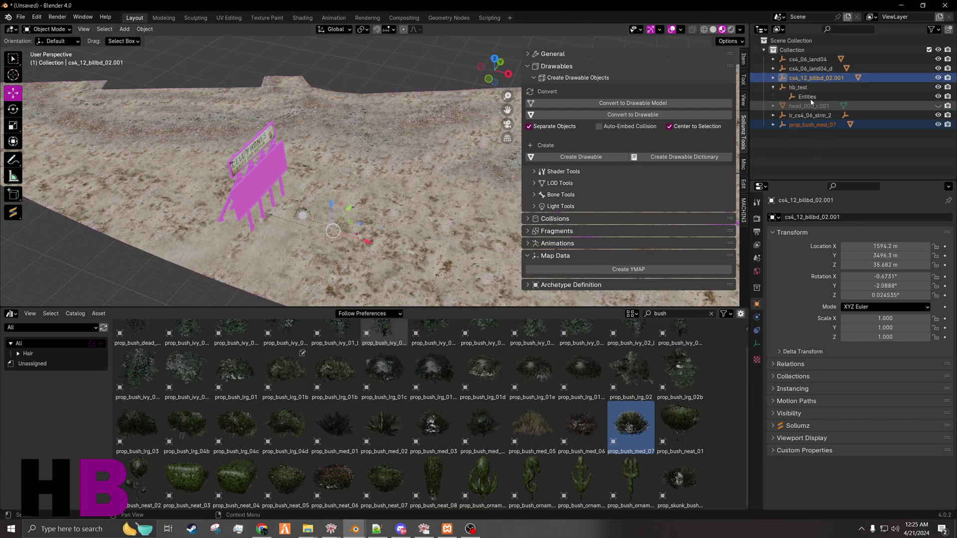
ctrl+click(817, 78)
drag(816, 77, 814, 97)
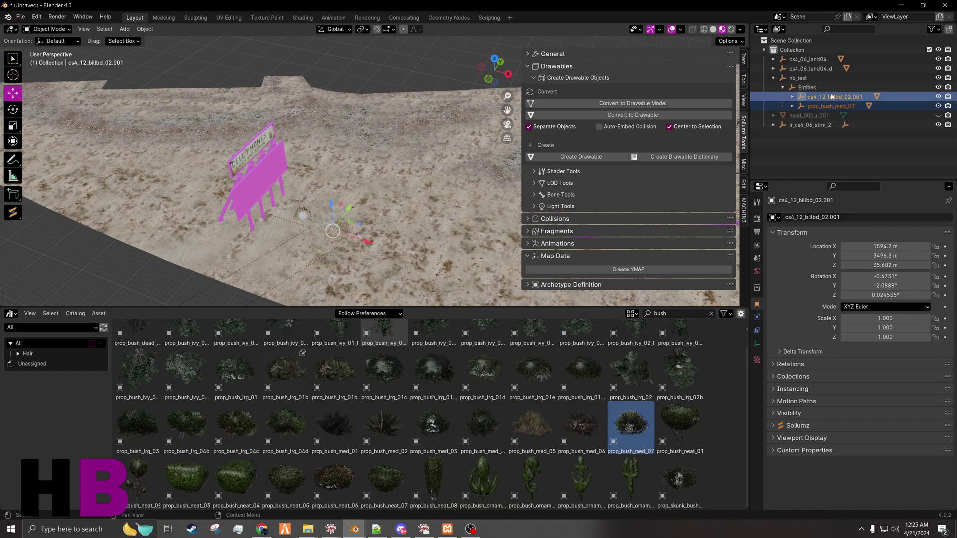
Step: Move the cs4_12_billbd_02.001 drawable inside Entities along X to about 1595.1 m
click(831, 106)
click(841, 97)
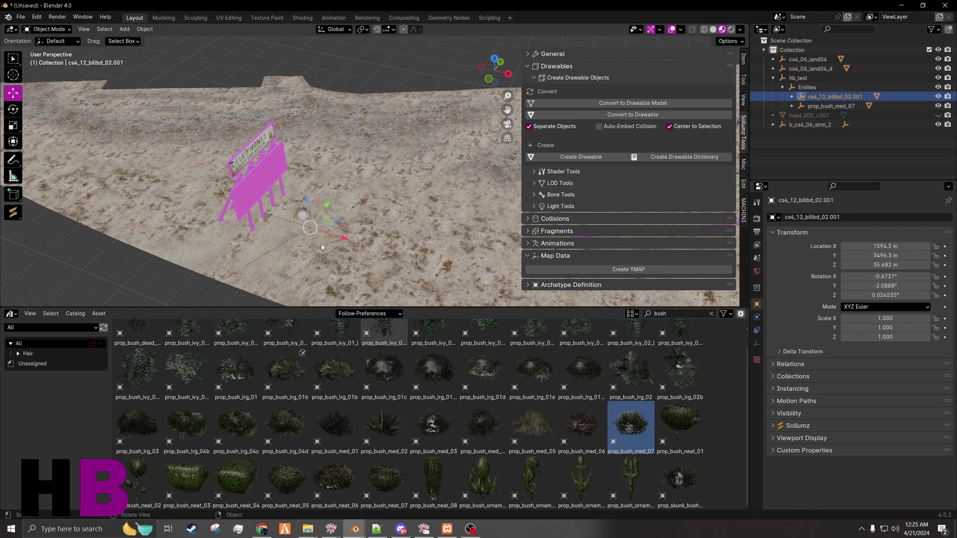
drag(349, 241, 357, 243)
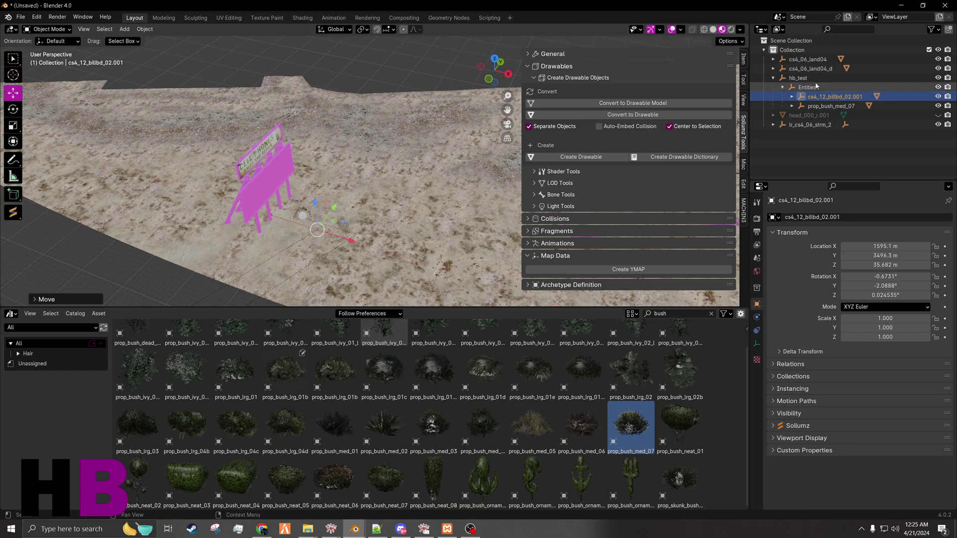
Step: Export the hb_test YMAP as CodeWalker XML to the ymap creations folder, limited to selected objects
click(796, 78)
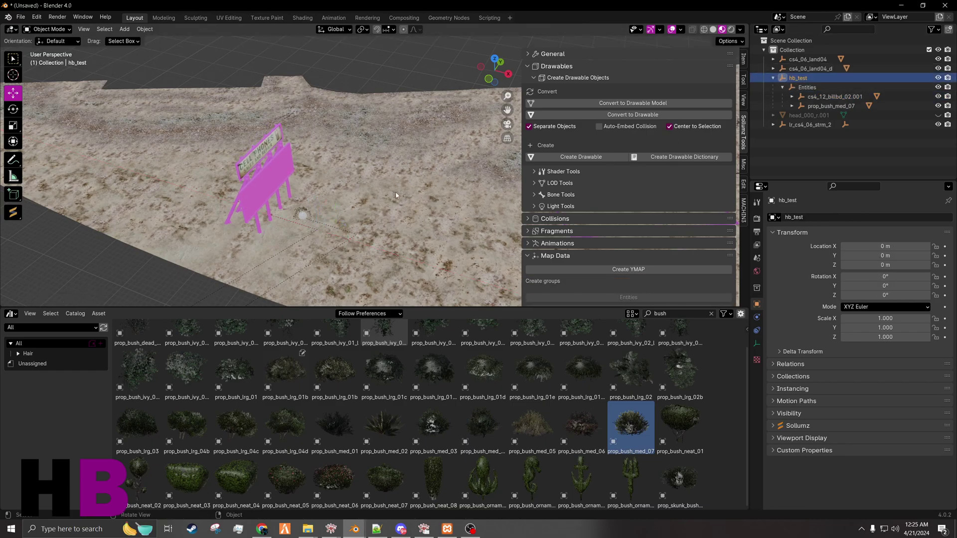
key(v)
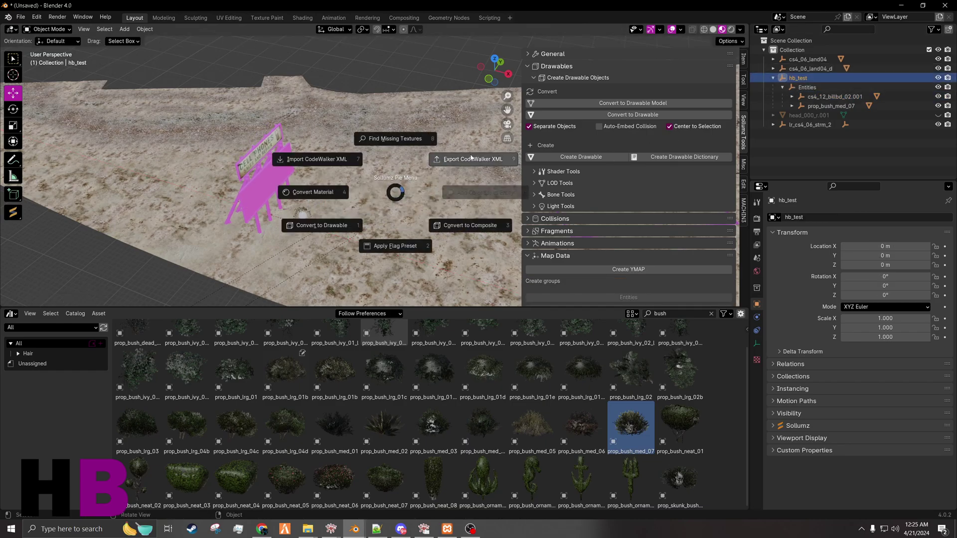
click(470, 159)
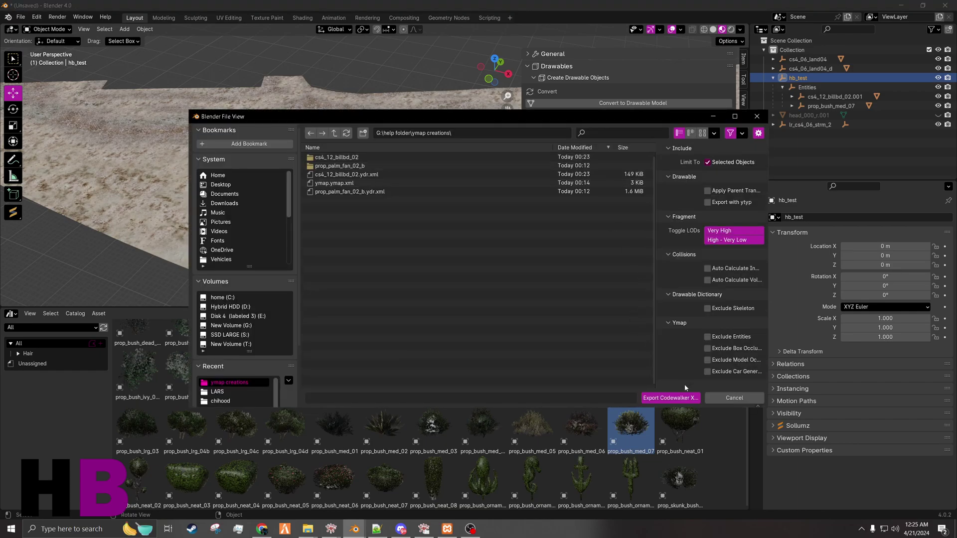
click(671, 398)
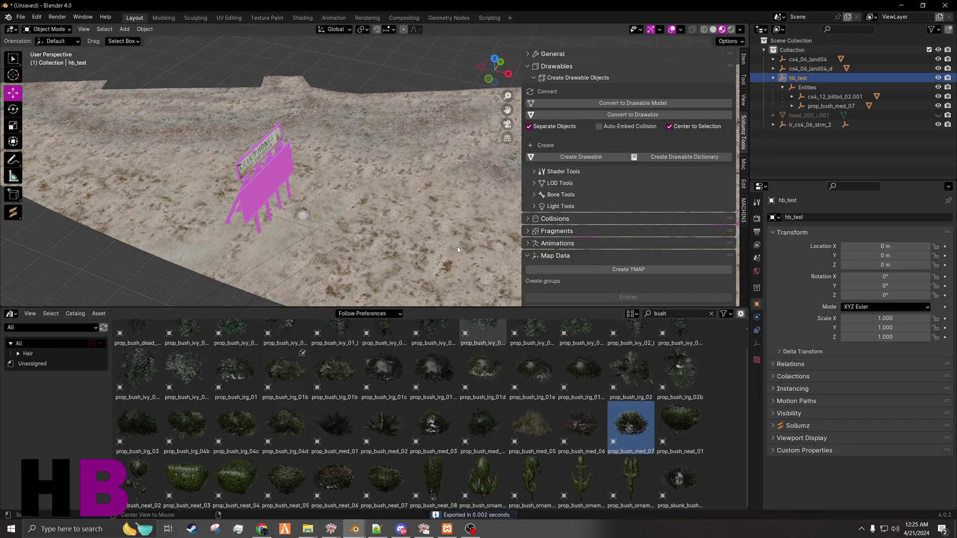
Step: Switch to CodeWalker's RPF Explorer and go back from the search results to the mods\help cw\unused folder
key(alt+Tab)
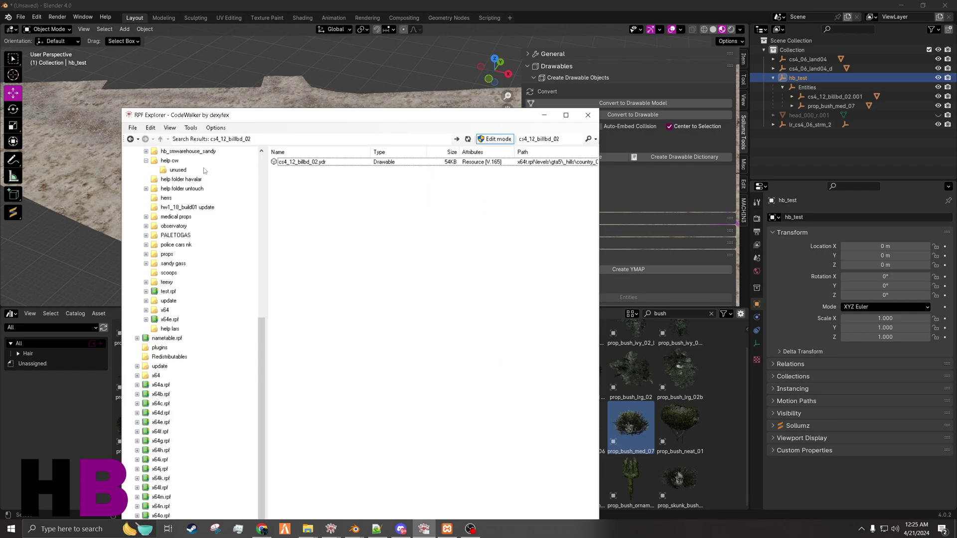
click(131, 139)
click(131, 139)
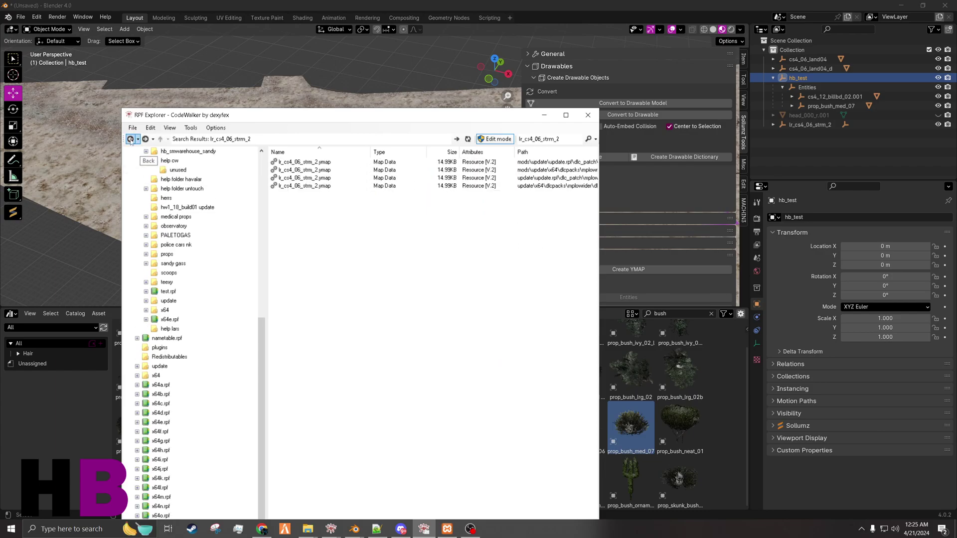
click(130, 139)
Step: Bring up the ymap creations folder in File Explorer and import hb_test.ymap.xml into RPF Explorer's unused folder
key(alt+Tab)
key(alt+Tab)
key(alt+Tab)
key(alt+Tab)
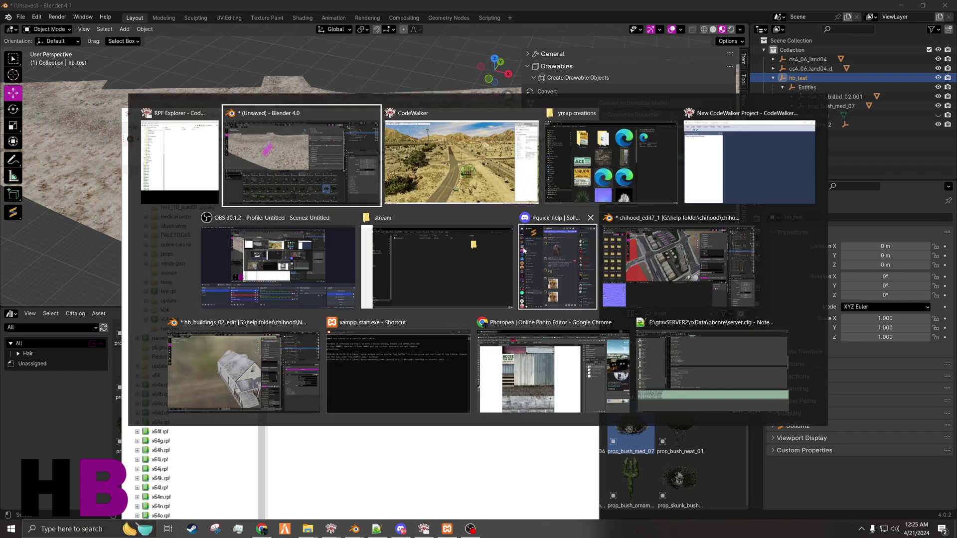
click(456, 280)
key(alt+Tab)
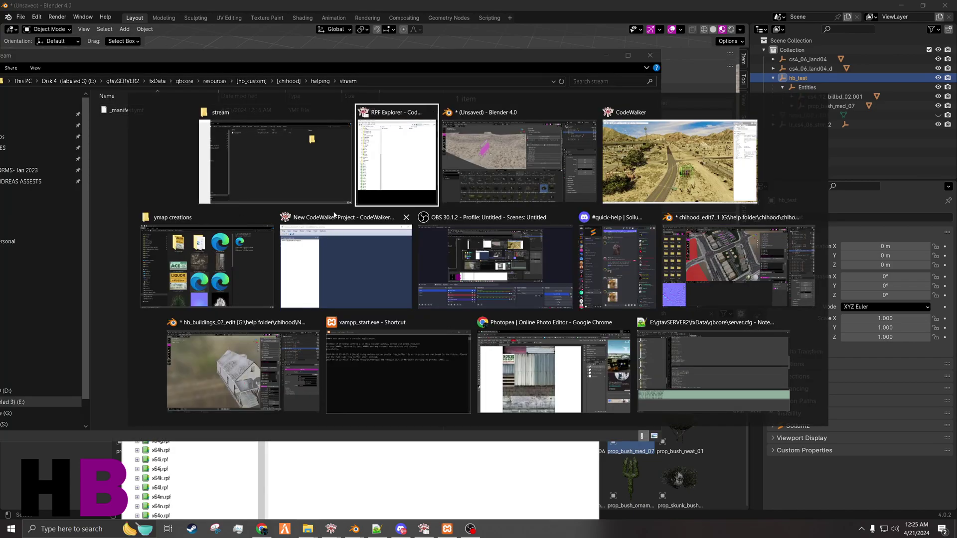
click(247, 266)
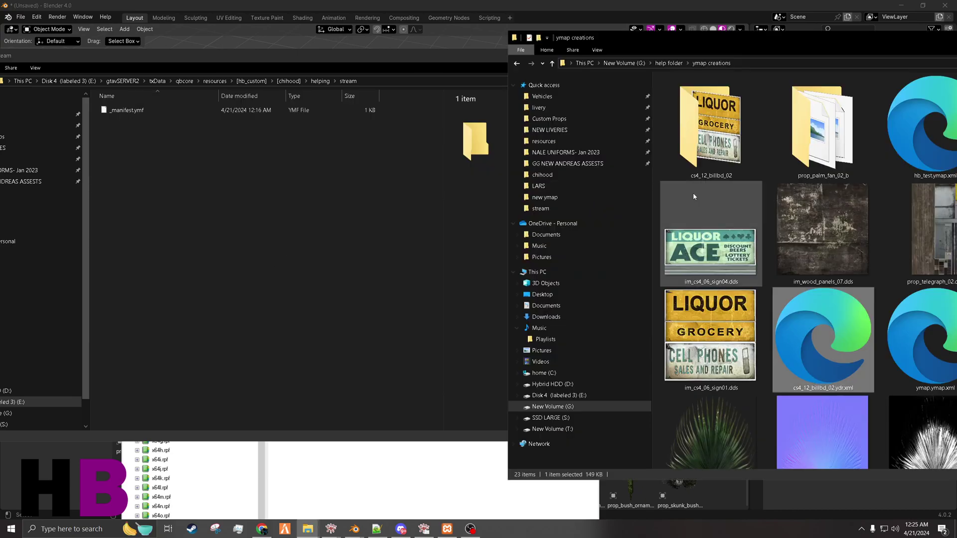
click(450, 60)
drag(911, 116, 379, 186)
click(299, 162)
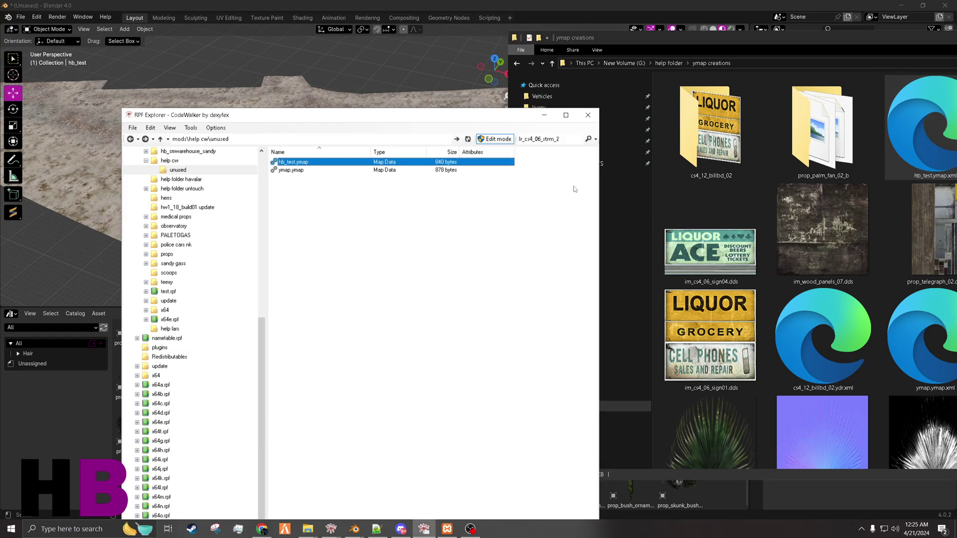
Step: Open the imported hb_test.ymap and check the archetype names of its billboard and bush entities
double_click(316, 163)
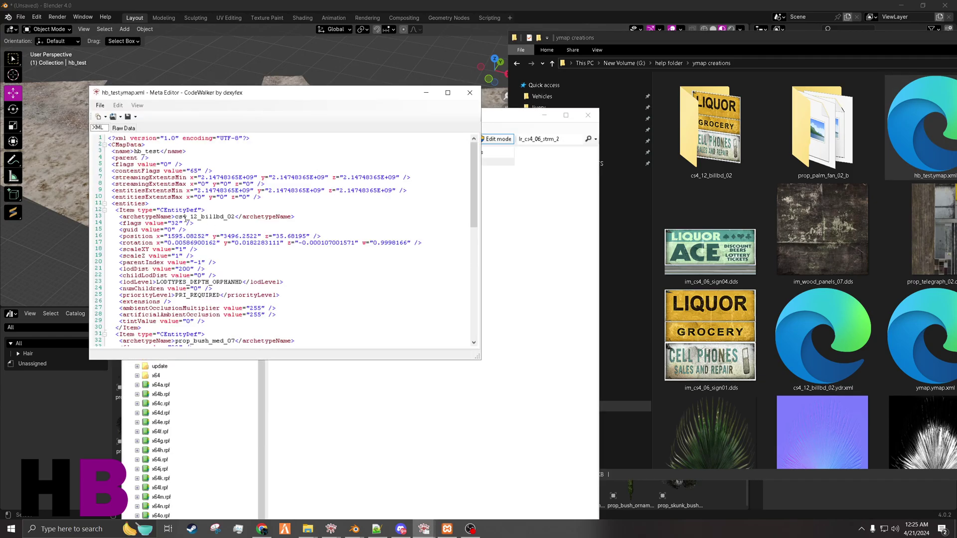
drag(211, 218, 189, 224)
scroll(189, 223, down, 3)
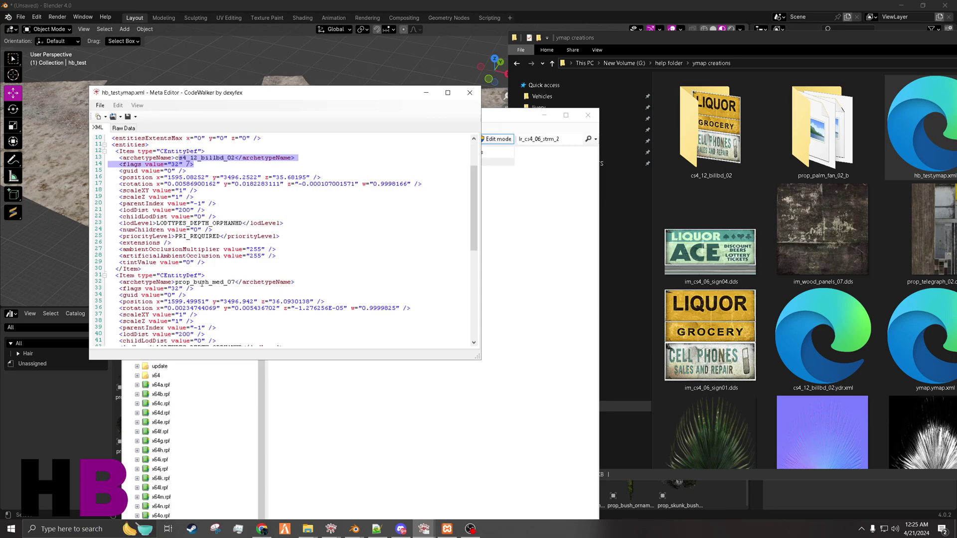
drag(201, 276, 249, 281)
Step: Bring up the new CodeWalker project, add hb_test.ymap to it from RPF Explorer, and minimize RPF Explorer
key(alt+Tab)
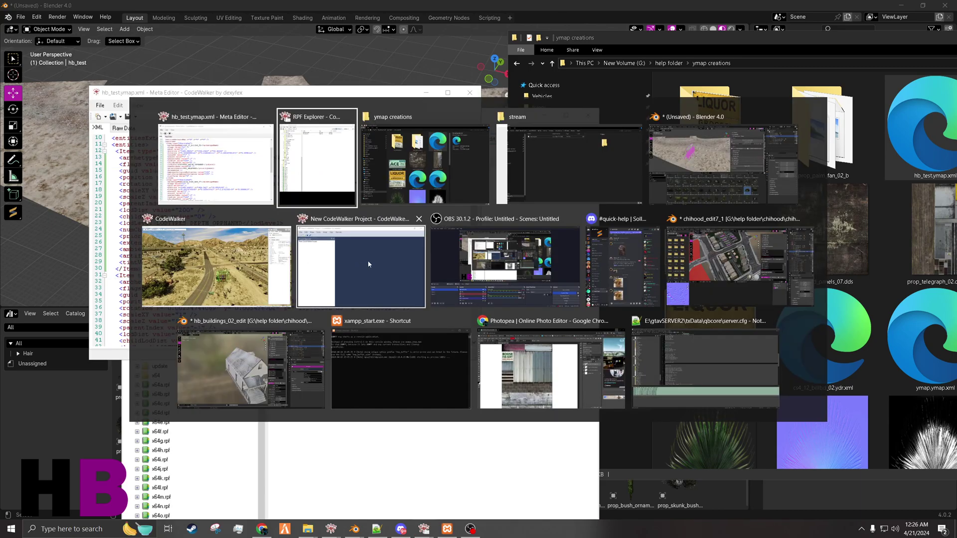
key(Tab)
click(371, 288)
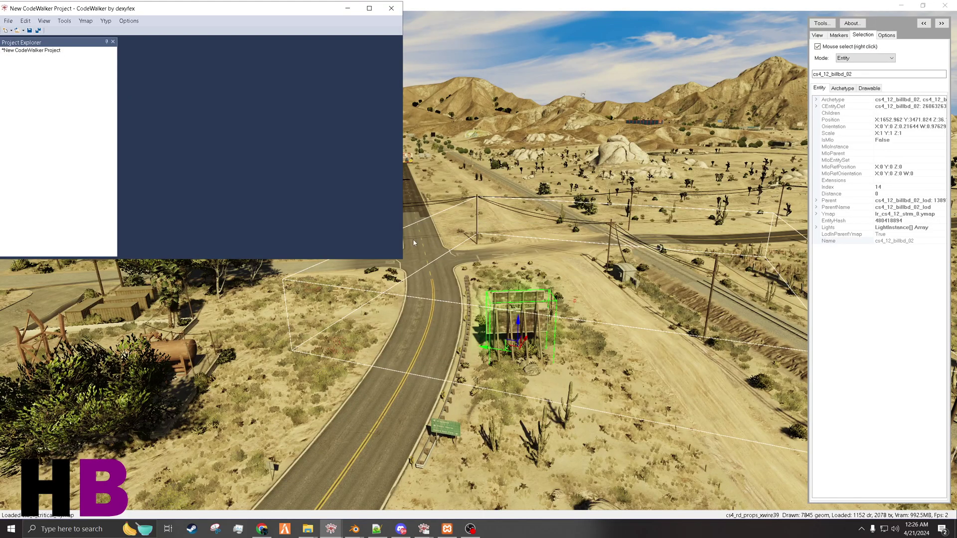
key(alt+Tab)
key(Tab)
key(Tab)
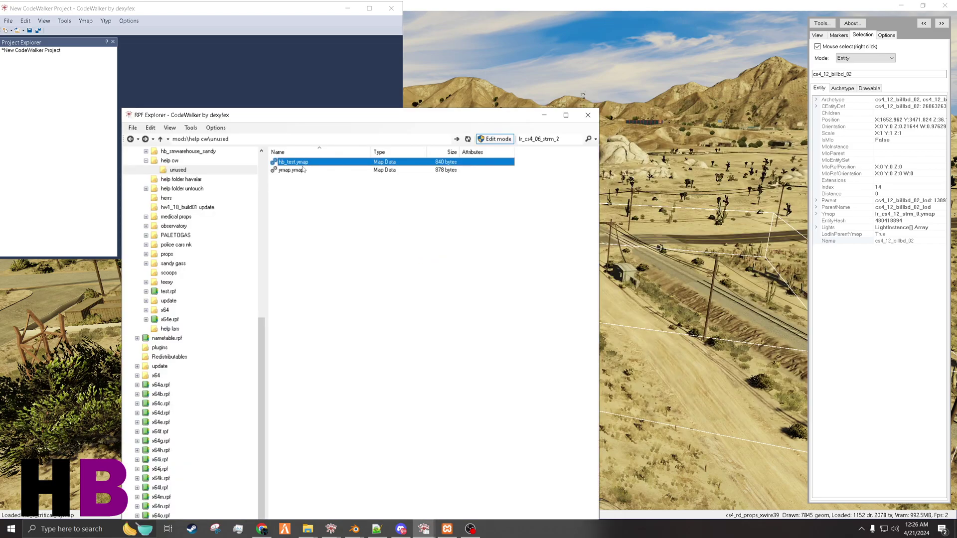
click(302, 171)
click(297, 163)
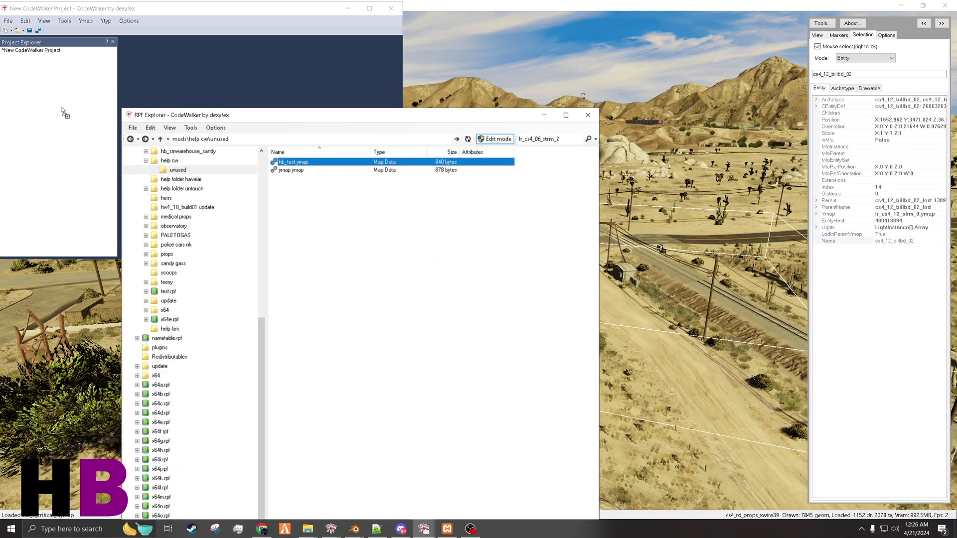
drag(62, 109, 63, 109)
click(544, 115)
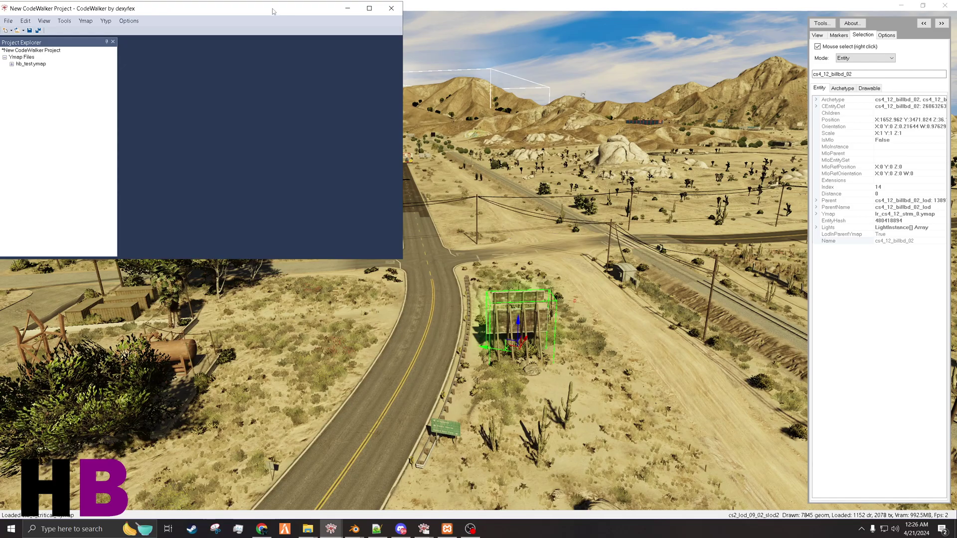
Step: Move the CodeWalker project window aside to uncover the world view and focus the world view
drag(272, 11, 806, 18)
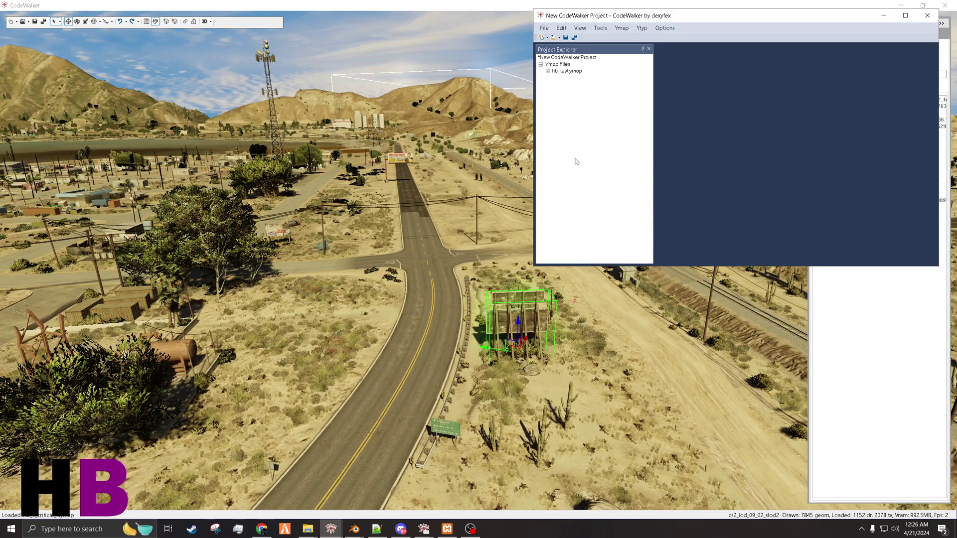
click(407, 269)
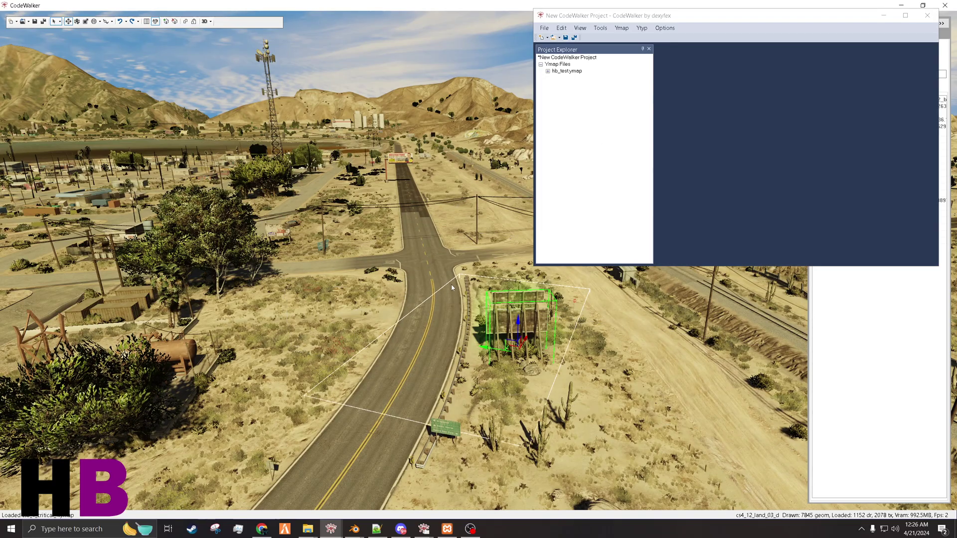
Step: Fly the world view to the Liquor Ace billboard and select the billboard and bush to check their entries in hb_test.ymap
drag(451, 284, 734, 270)
key(w)
key(s)
key(w)
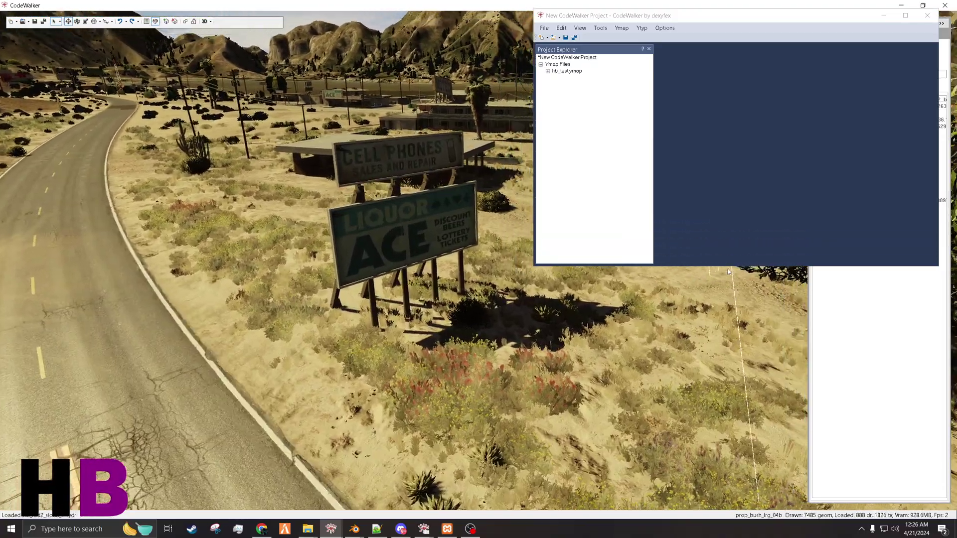
right_click(403, 268)
mouse_move(403, 267)
mouse_down()
mouse_move(403, 259)
mouse_move(405, 283)
mouse_up()
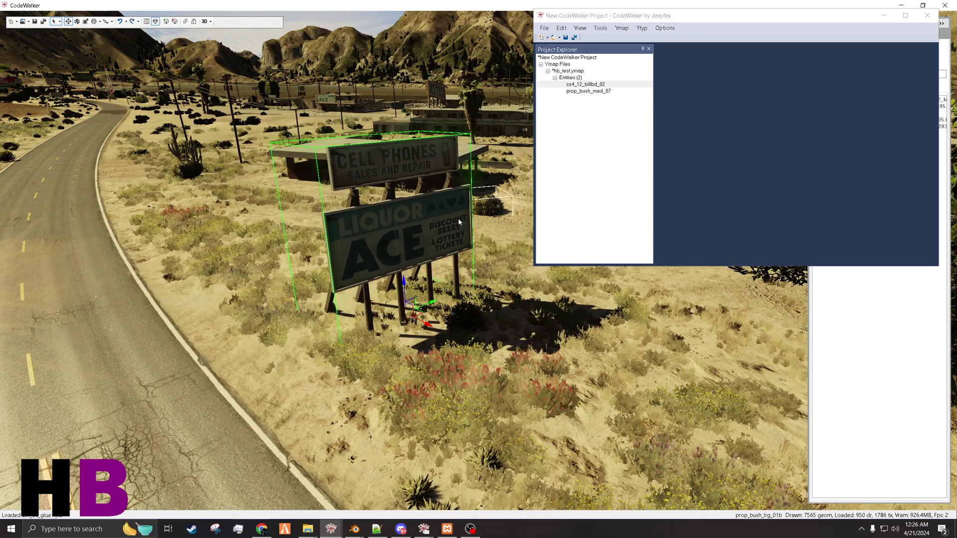
click(467, 299)
mouse_move(468, 299)
mouse_down()
mouse_move(469, 254)
mouse_move(467, 299)
mouse_up()
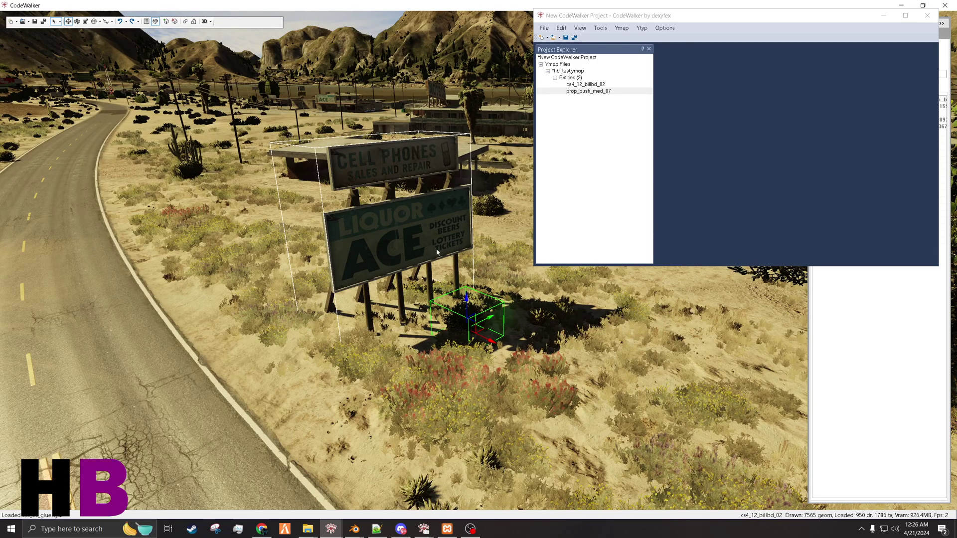
click(427, 238)
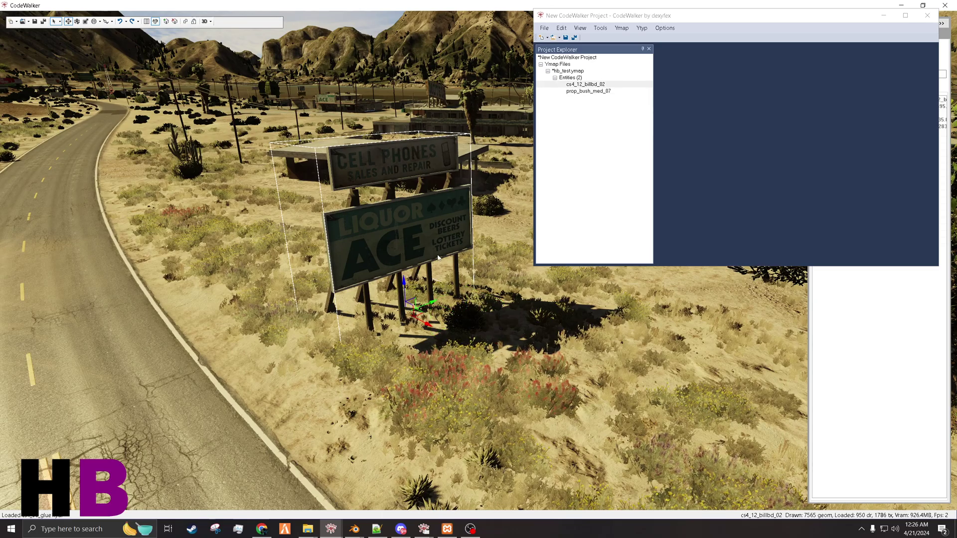
click(452, 314)
Step: Open the properties of hb_test.ymap in the project and calculate all its flags and extents
click(568, 133)
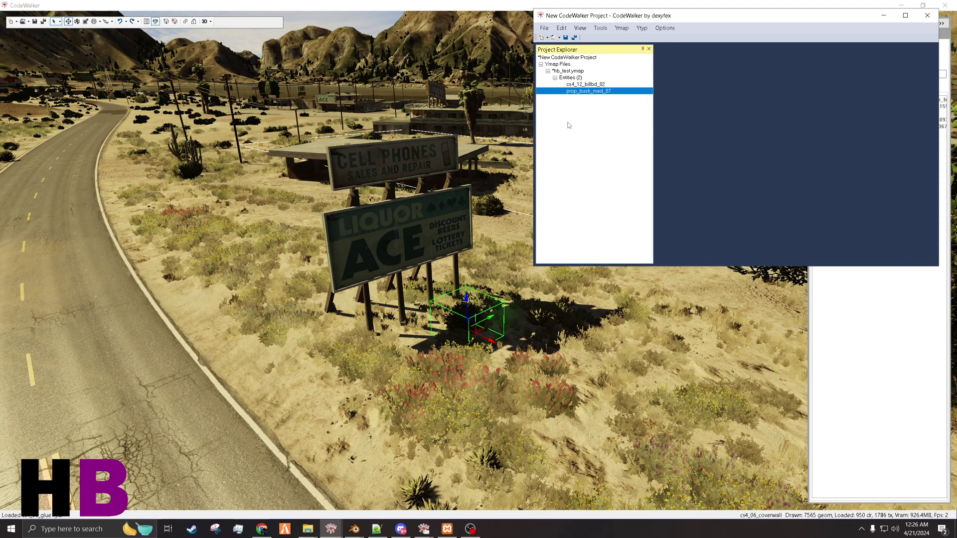
click(574, 71)
click(868, 162)
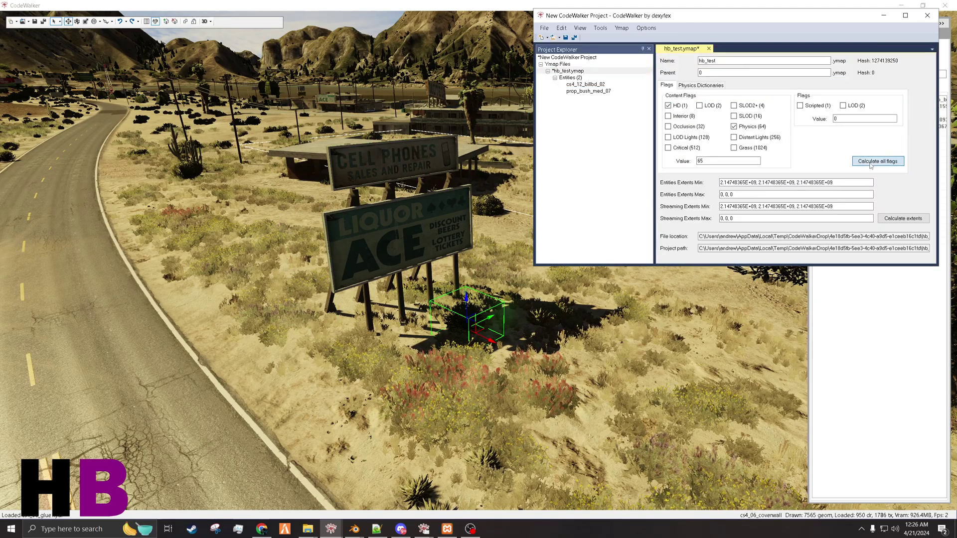
click(902, 219)
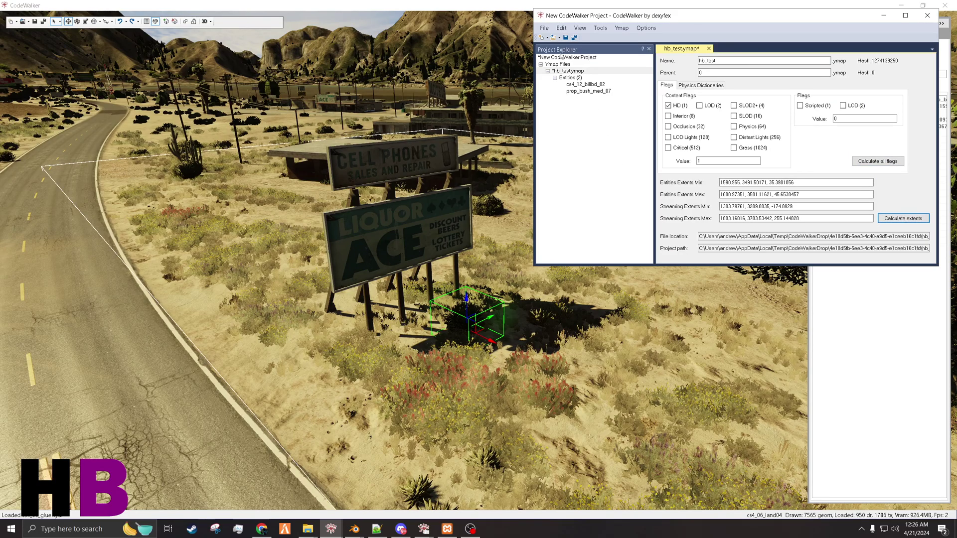
click(544, 28)
click(579, 114)
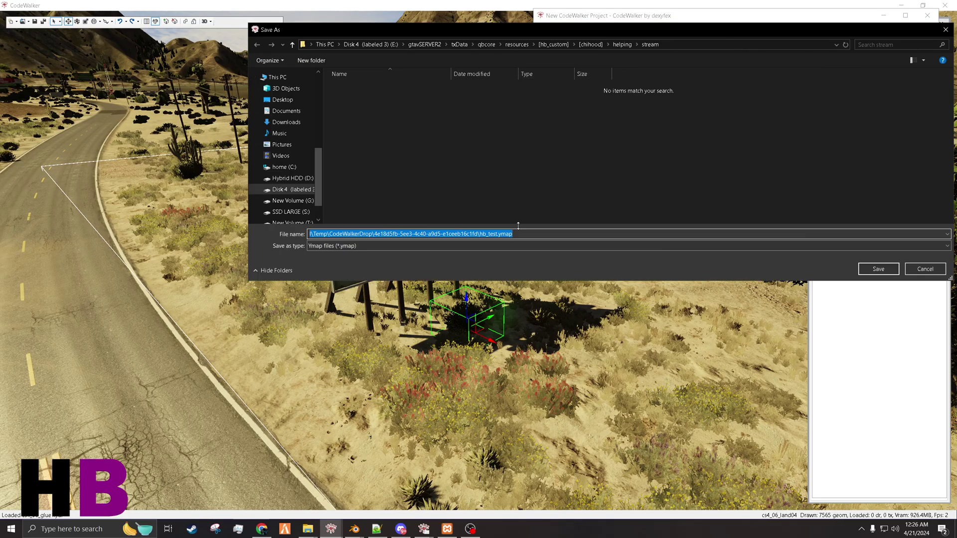
key(Return)
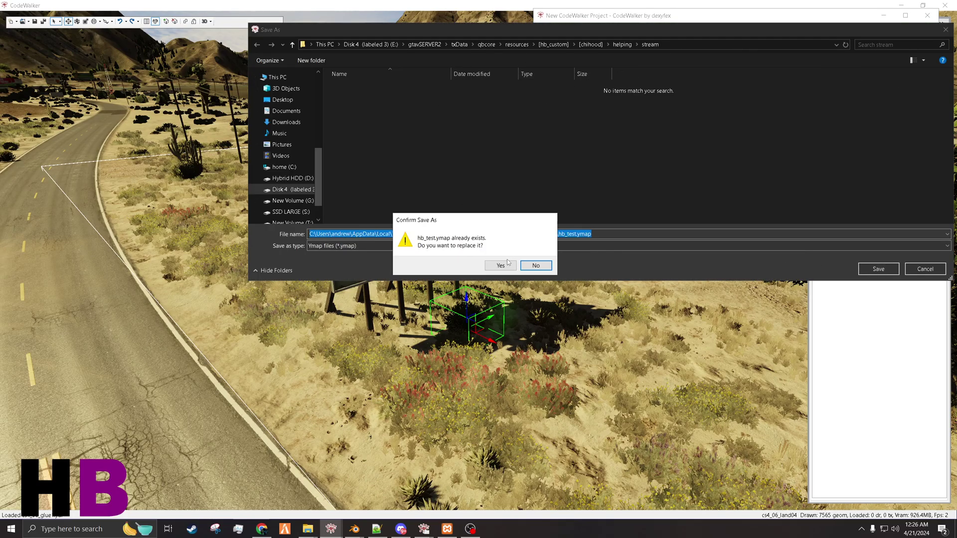
click(536, 265)
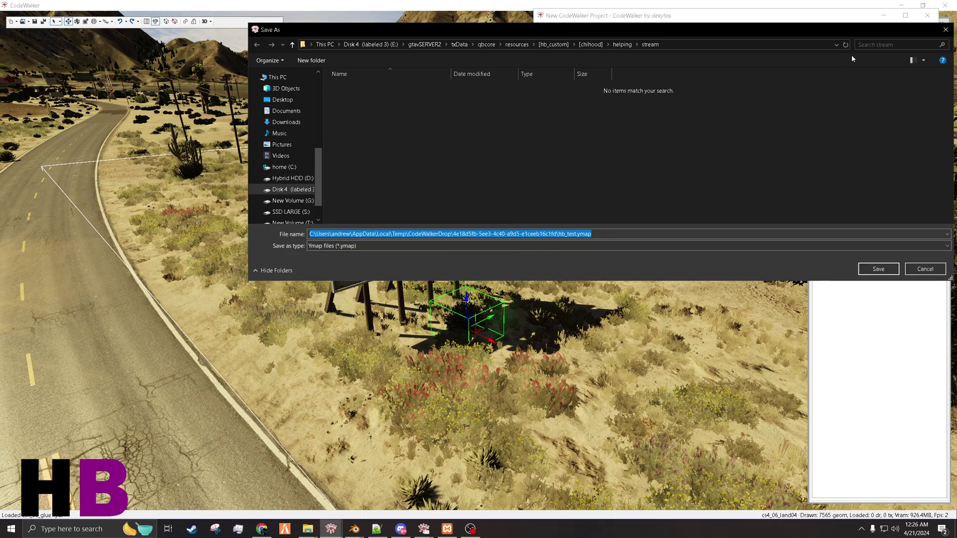
click(946, 29)
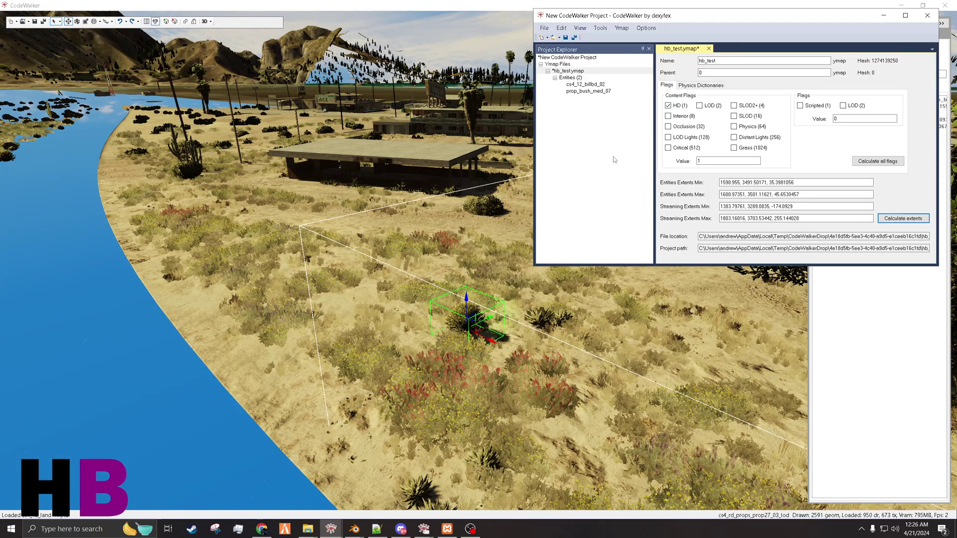
Step: Save hb_test.ymap at its proposed CodeWalkerDrop temp location, replacing the existing file
click(544, 28)
click(561, 98)
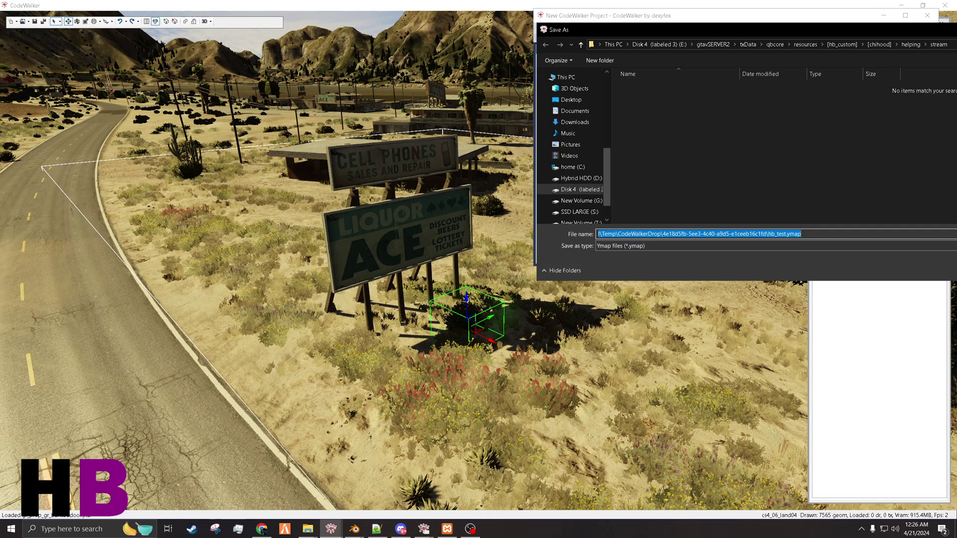
key(Return)
click(500, 265)
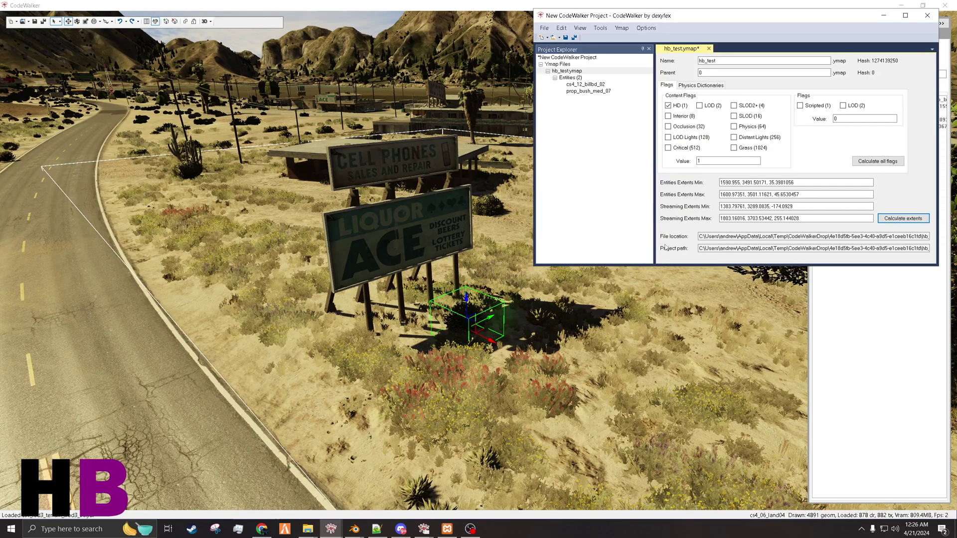
Step: Check the helping resource's stream folder in File Explorer and return to the CodeWalker project
key(alt+Tab)
click(249, 277)
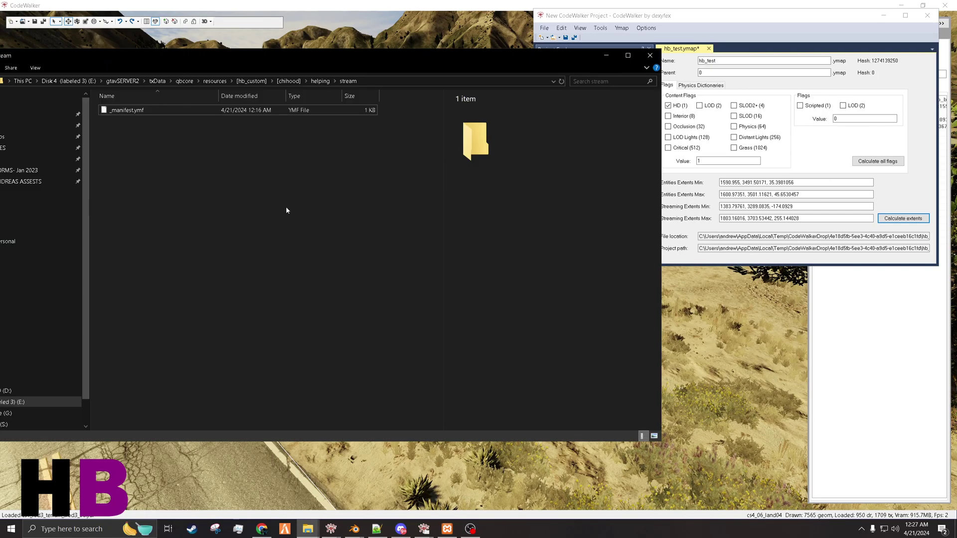
click(753, 33)
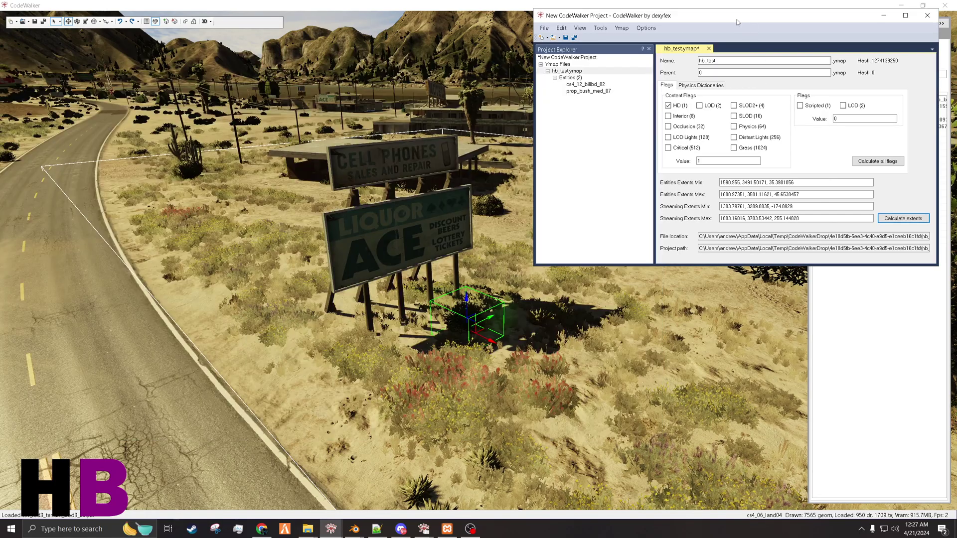
Step: Start saving the ymap under another location and copy the path of the ymap creations folder from File Explorer
click(545, 28)
click(577, 114)
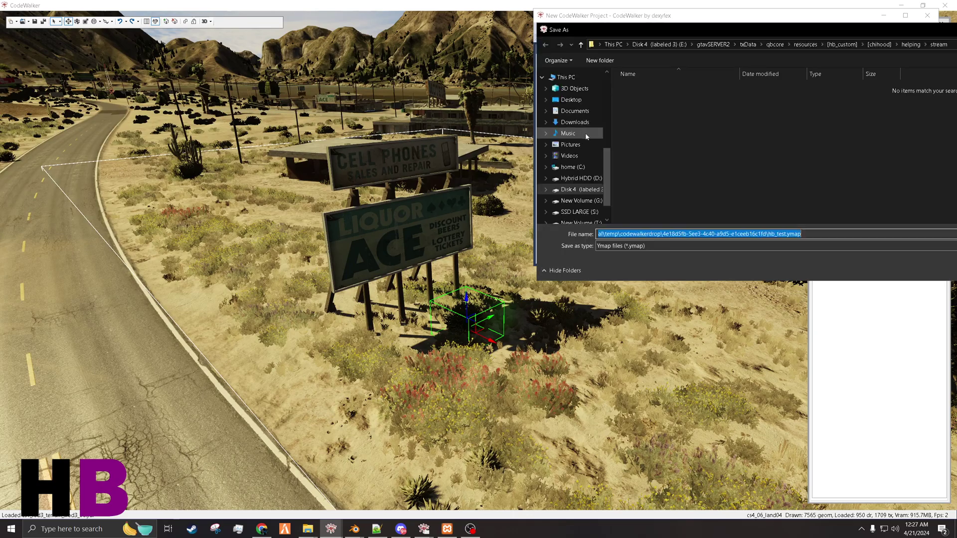
key(alt+Tab)
key(Tab)
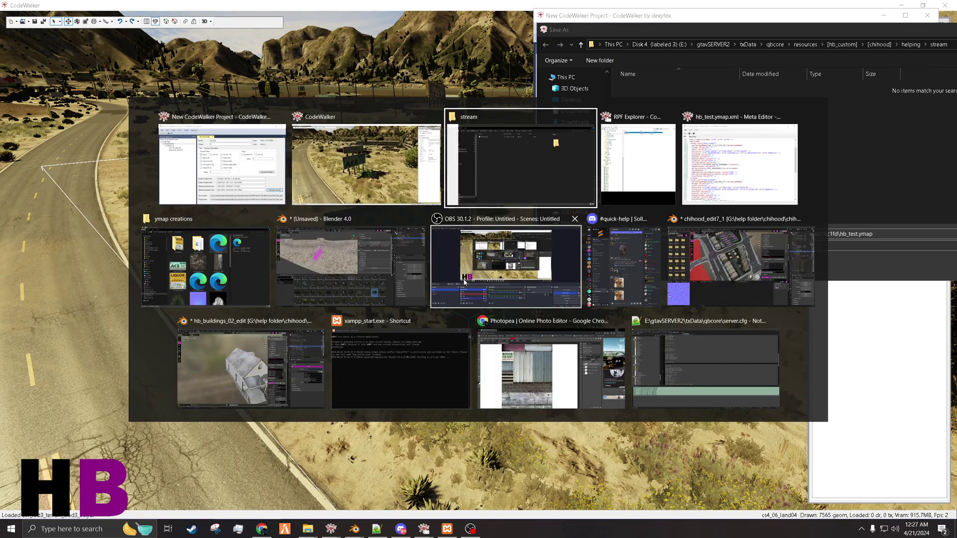
click(232, 291)
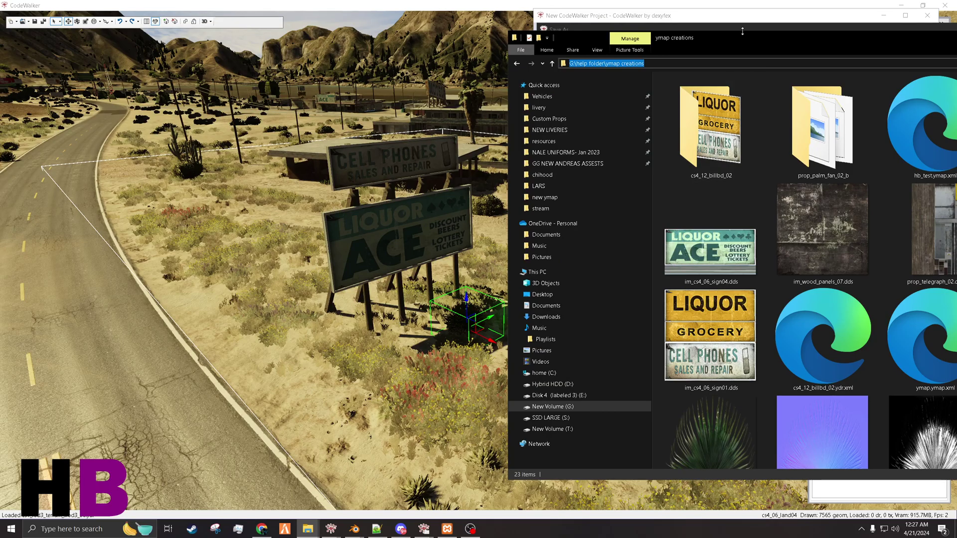
click(740, 27)
drag(740, 28, 452, 29)
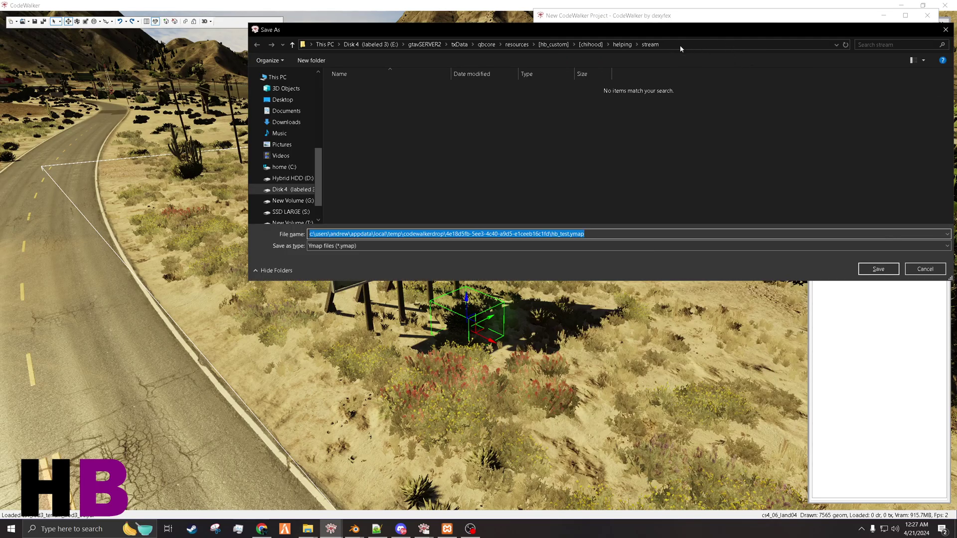
Step: Save the file as hb_test.ymap in G:\help folder\ymap creations
click(681, 45)
text(G:\help folder\ymap creations)
key(Return)
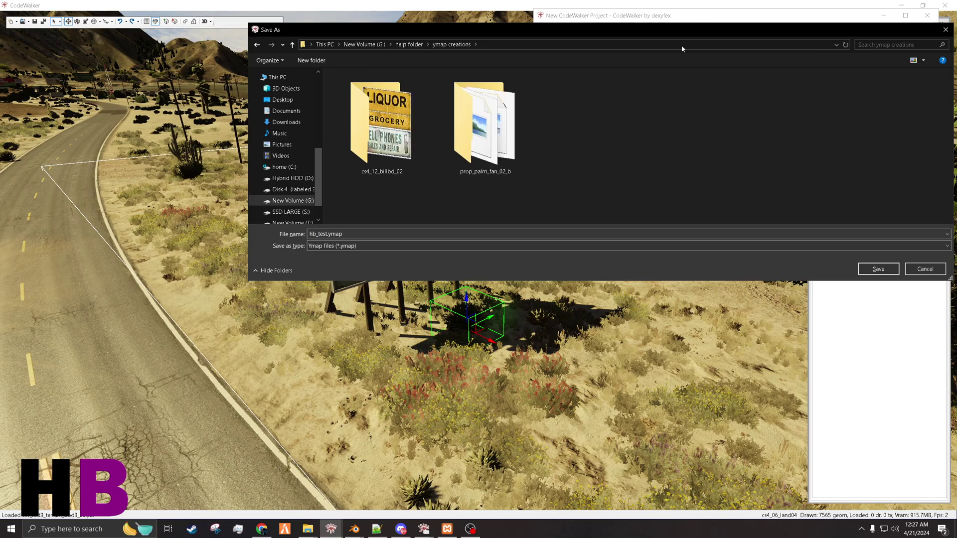
click(878, 269)
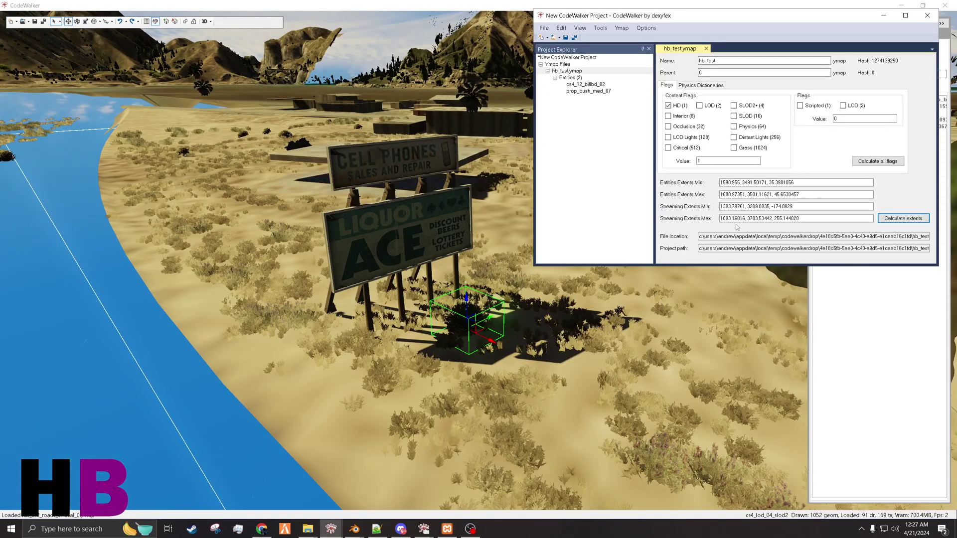
Step: Bring up the ymap creations folder, select the saved hb_test.ymap, and move the window clear of the project window
key(alt+Tab)
key(alt+Tab)
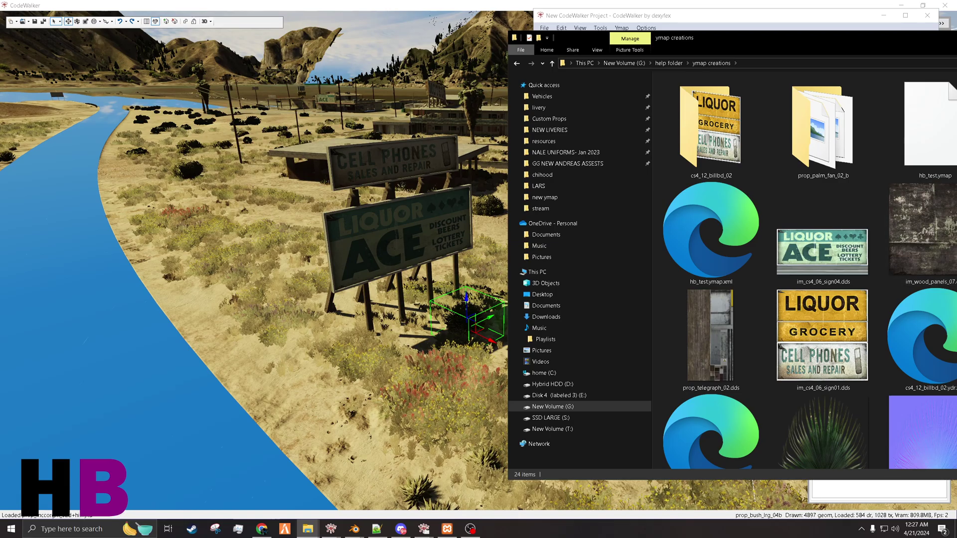
click(718, 225)
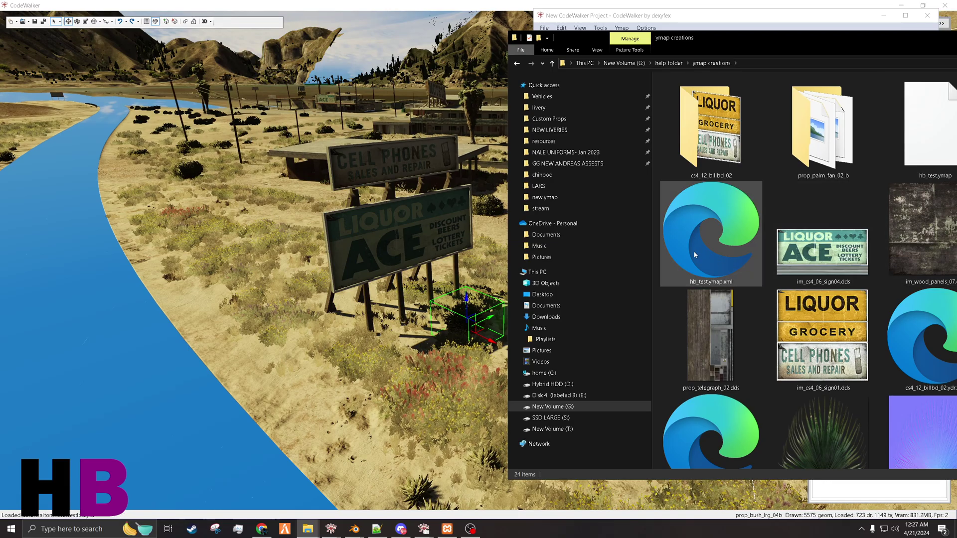
drag(792, 40, 523, 48)
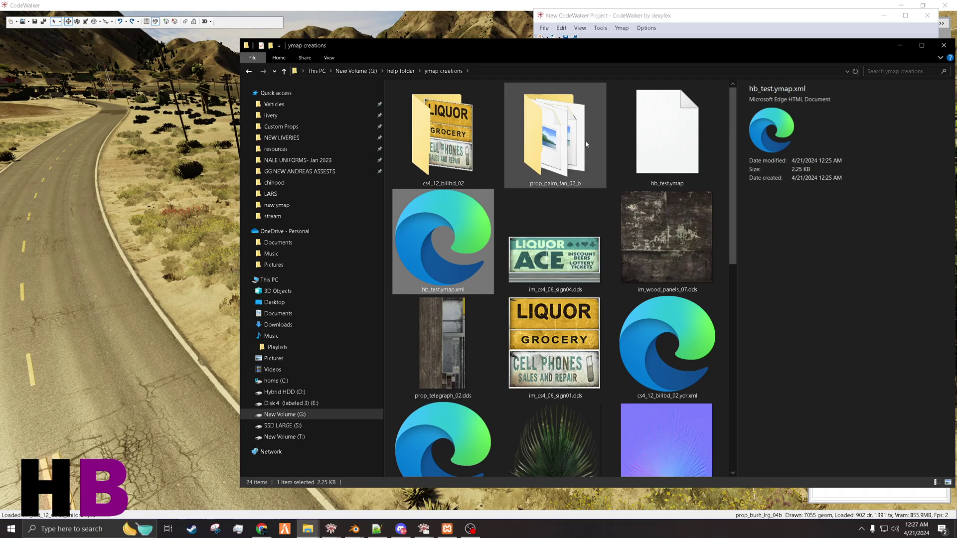
click(669, 148)
drag(671, 43, 659, 166)
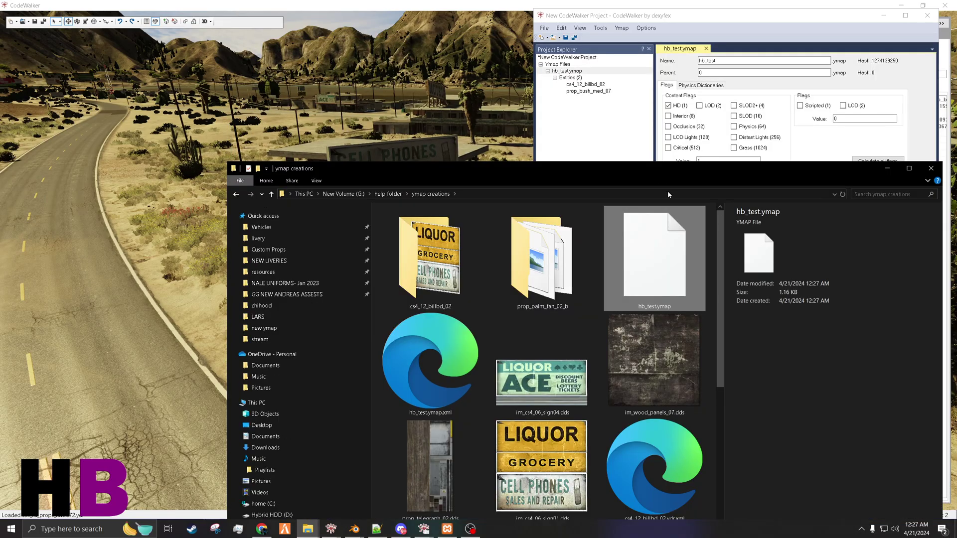
Step: Copy hb_test.ymap from the ymap creations folder into the helping resource's stream folder and return to the CodeWalker project
key(alt+Tab)
click(668, 199)
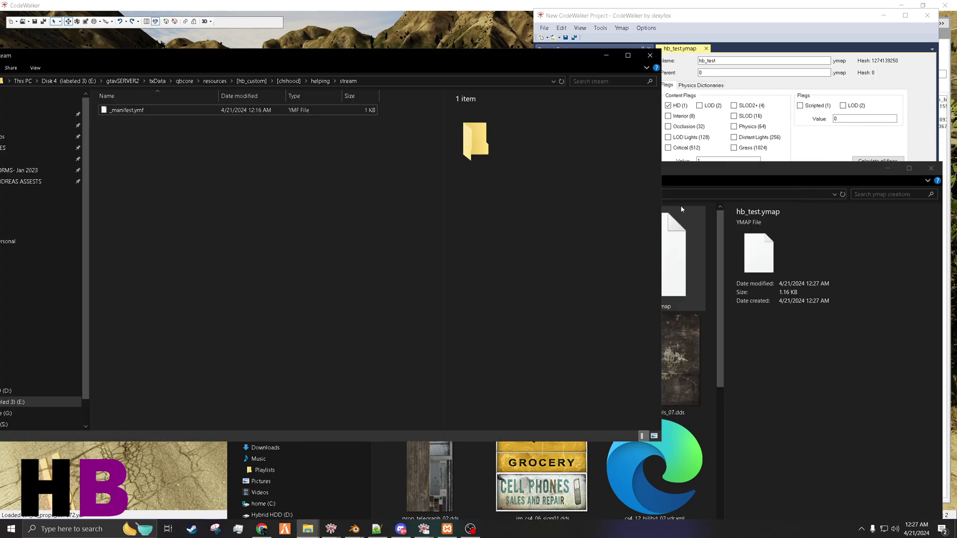
click(710, 174)
drag(647, 234, 162, 175)
click(714, 18)
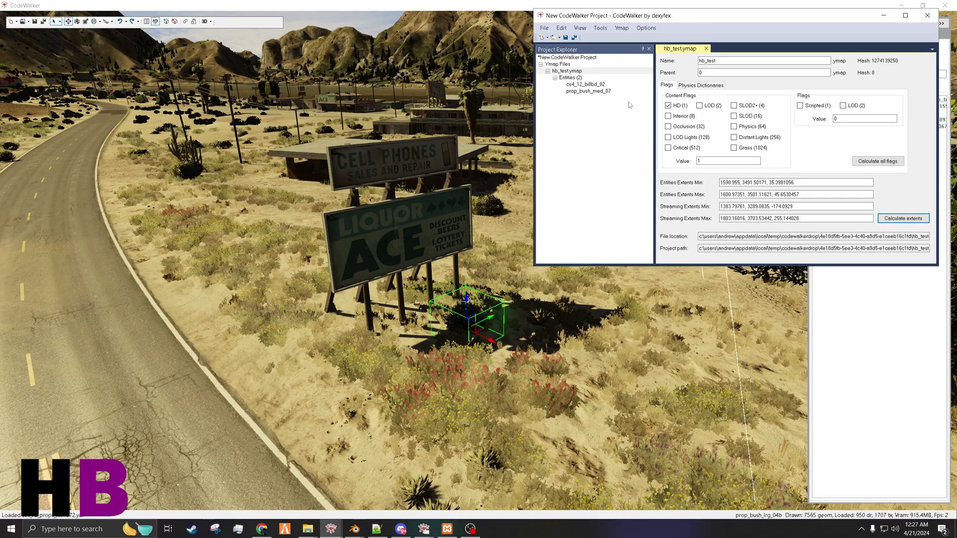
Step: Generate the project's manifest, check its ytyp dependencies, and save it as _manifest.ymf in the ymap creations folder
click(580, 28)
click(598, 40)
click(677, 60)
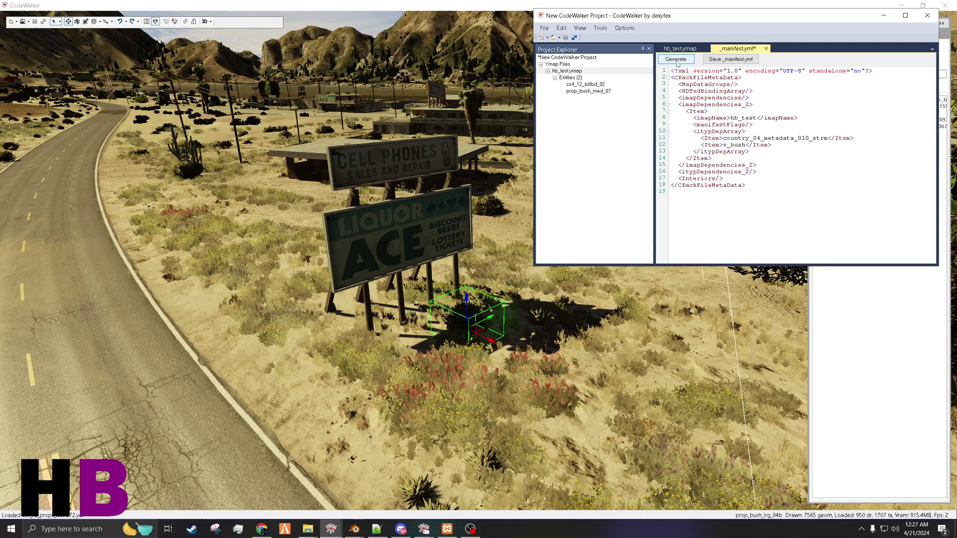
drag(733, 138, 775, 145)
click(750, 151)
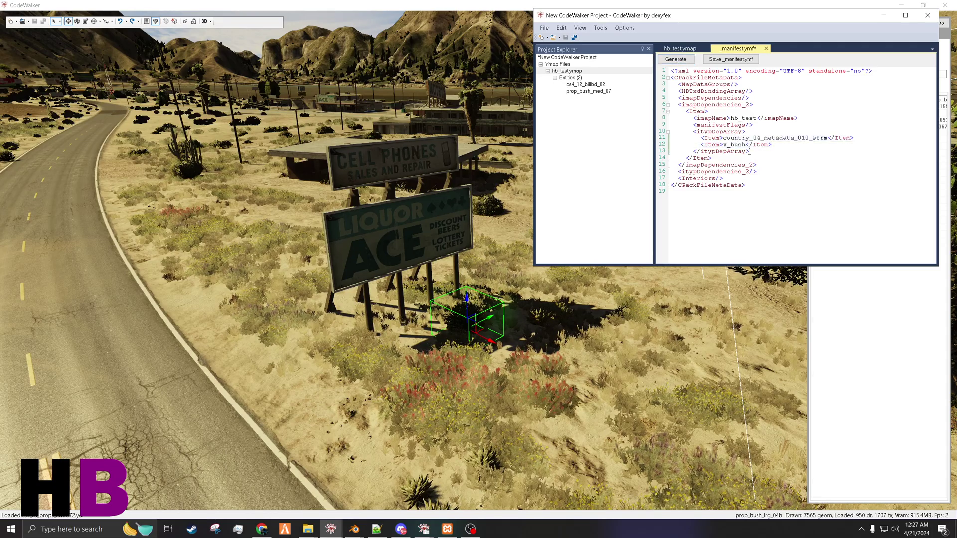
click(731, 59)
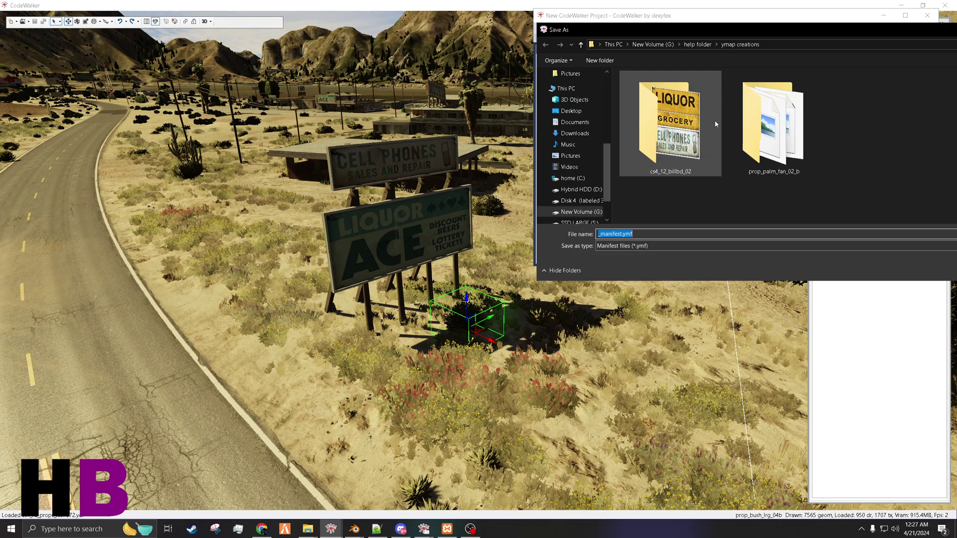
key(Escape)
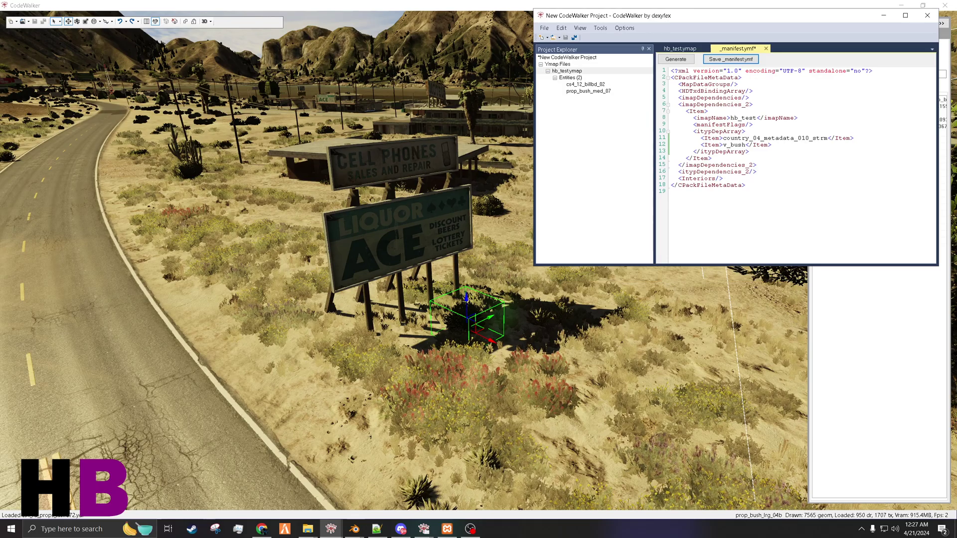
Step: Copy _manifest.ymf from the ymap creations folder into the stream folder, replacing the existing manifest
key(alt+Tab)
key(alt+Tab)
key(alt+Tab)
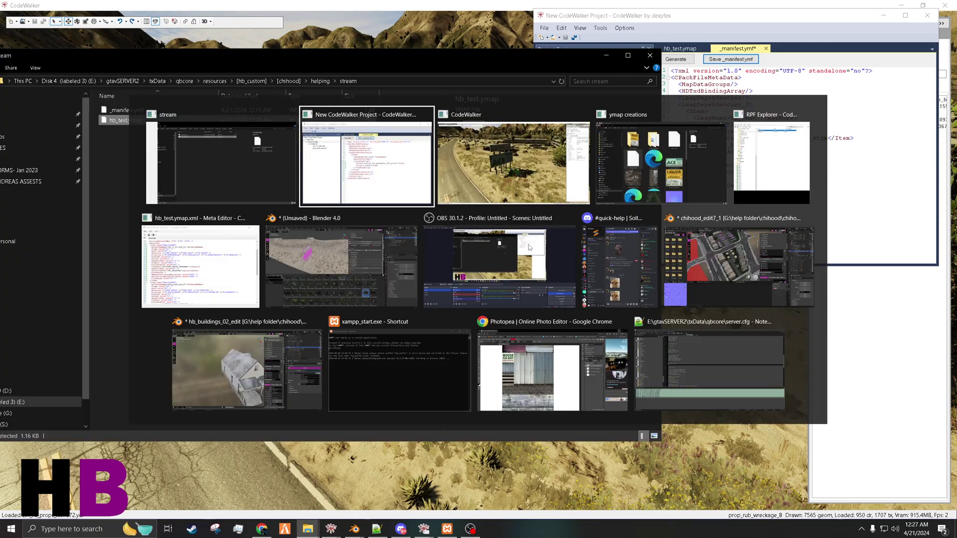
alt+click(612, 187)
drag(655, 254, 320, 208)
click(448, 216)
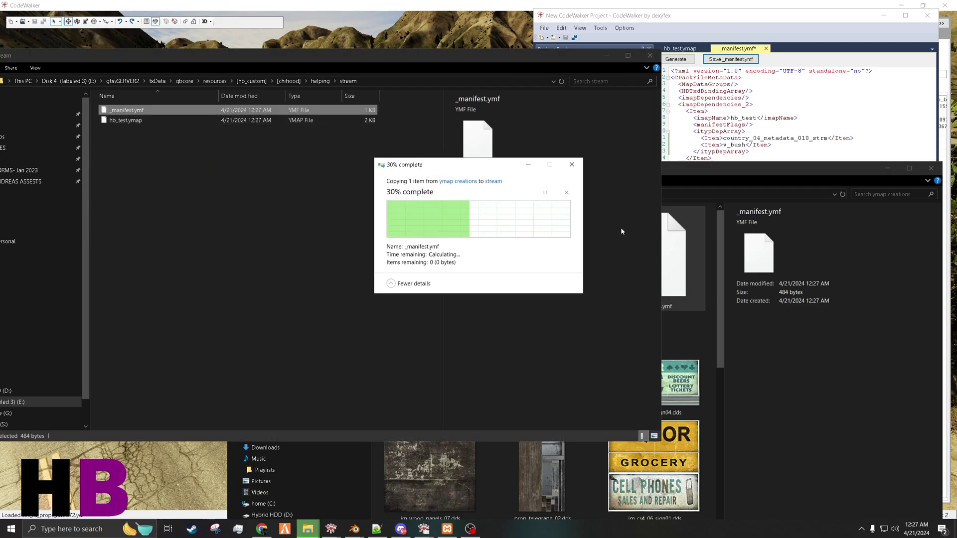
Step: Minimize CodeWalker and Blender to uncover the desktop and launch the FXServer from its start shortcut
click(903, 6)
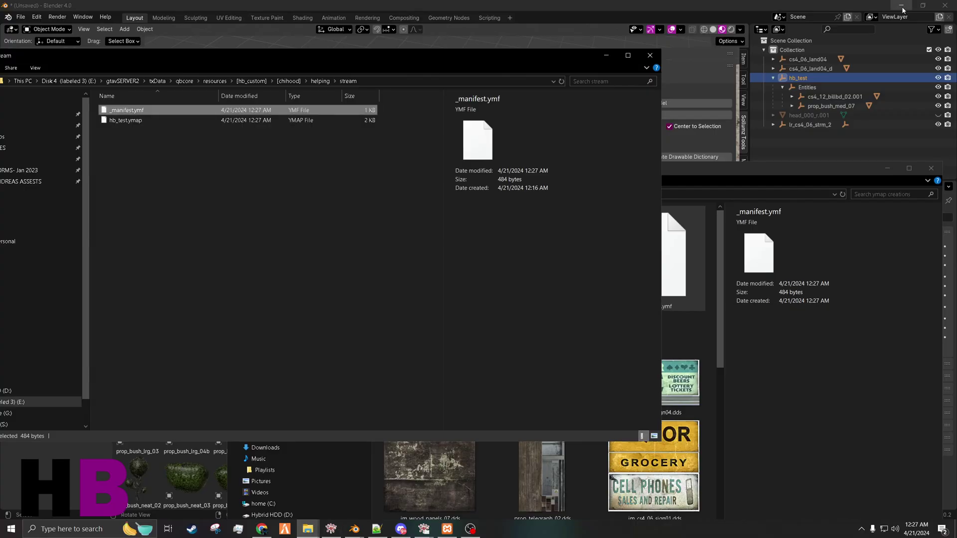
click(903, 7)
double_click(852, 42)
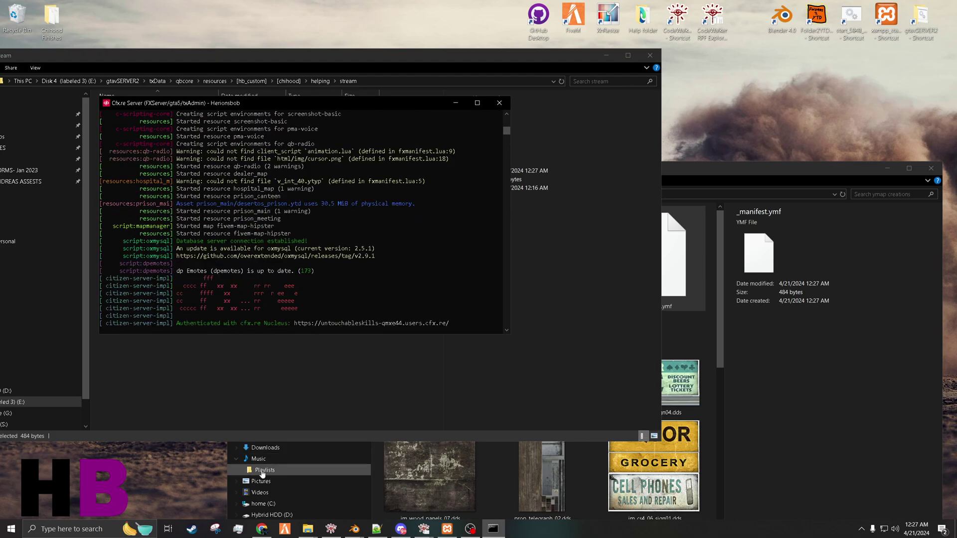
Step: Join the pinned local server in FiveM and spawn the character at the last location
right_click(282, 530)
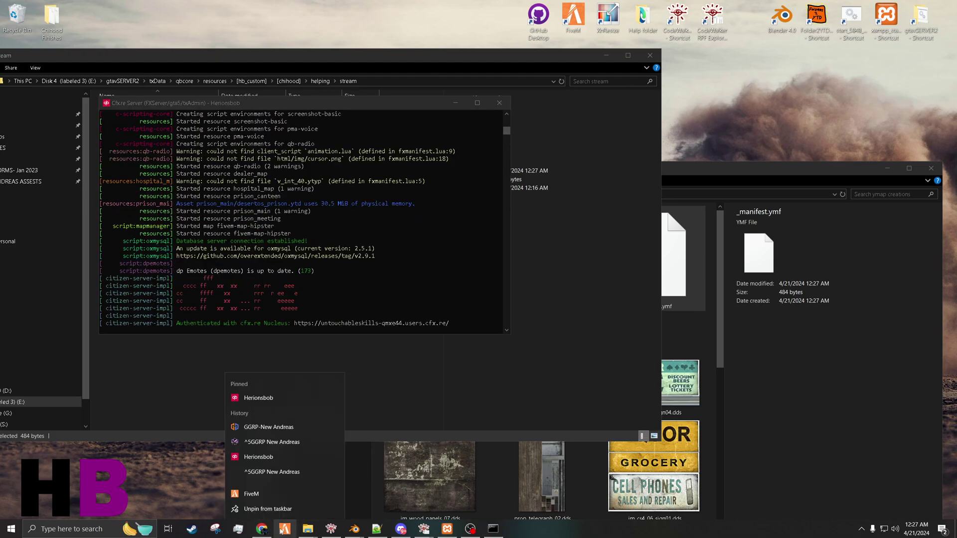
click(272, 399)
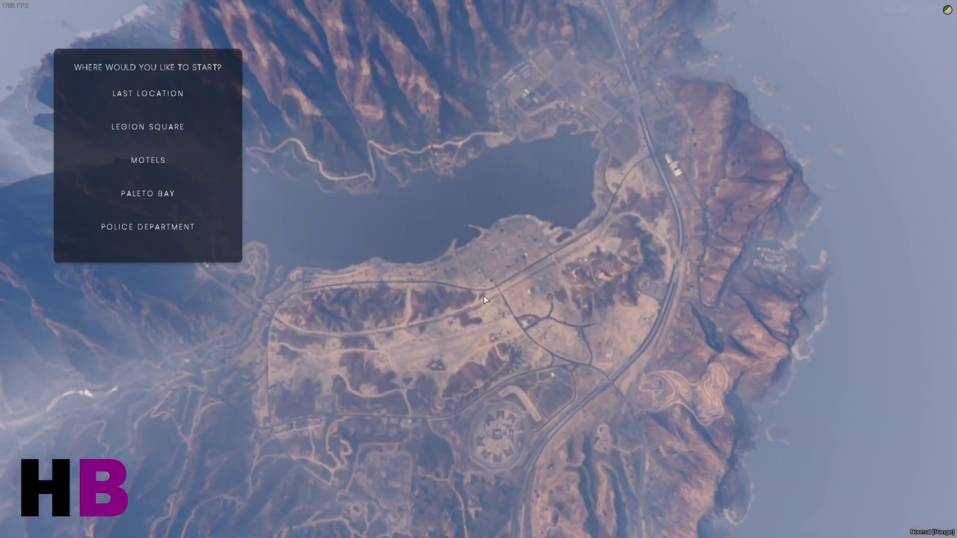
click(170, 102)
click(196, 277)
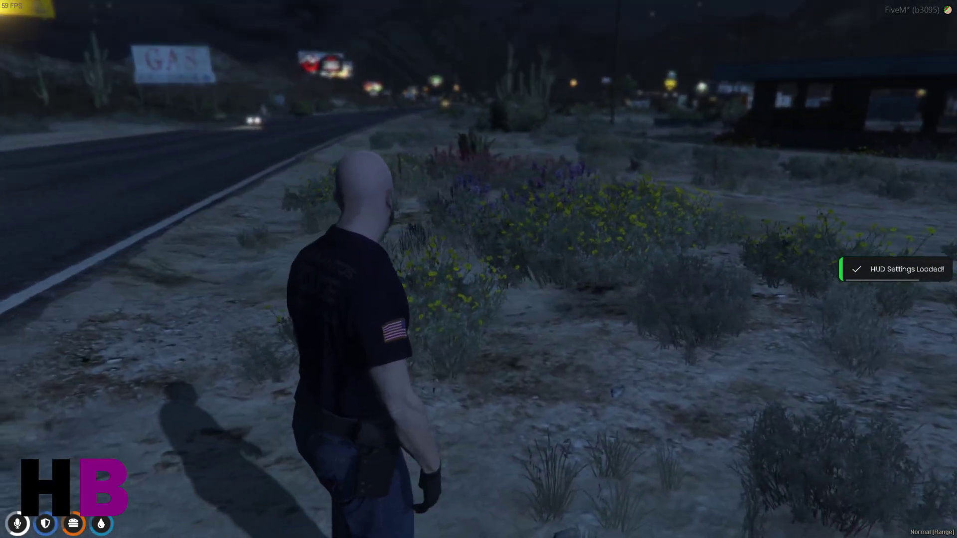
Step: Run the character around the Liquor Ace billboard to examine the streamed billboard and the bush beside it from several sides
key(shift+w)
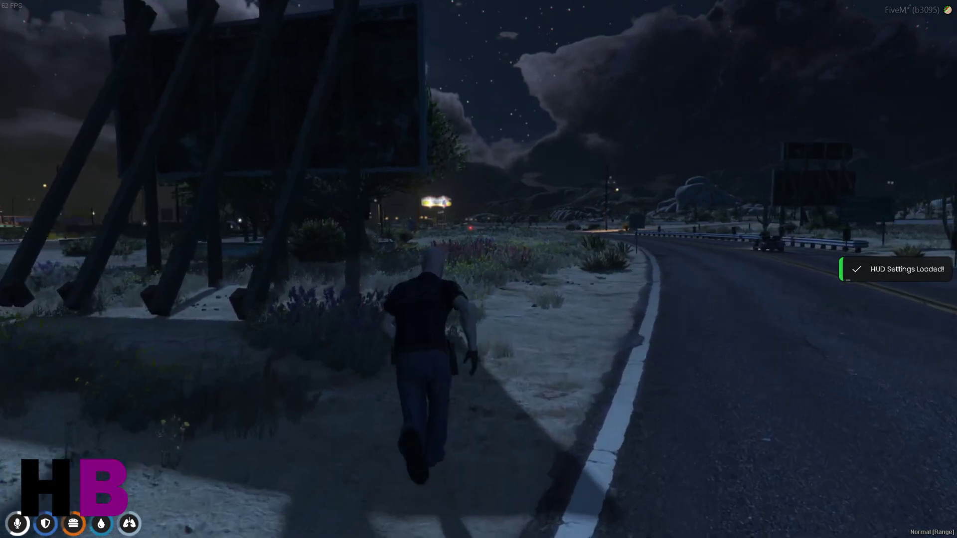
key(shift+w)
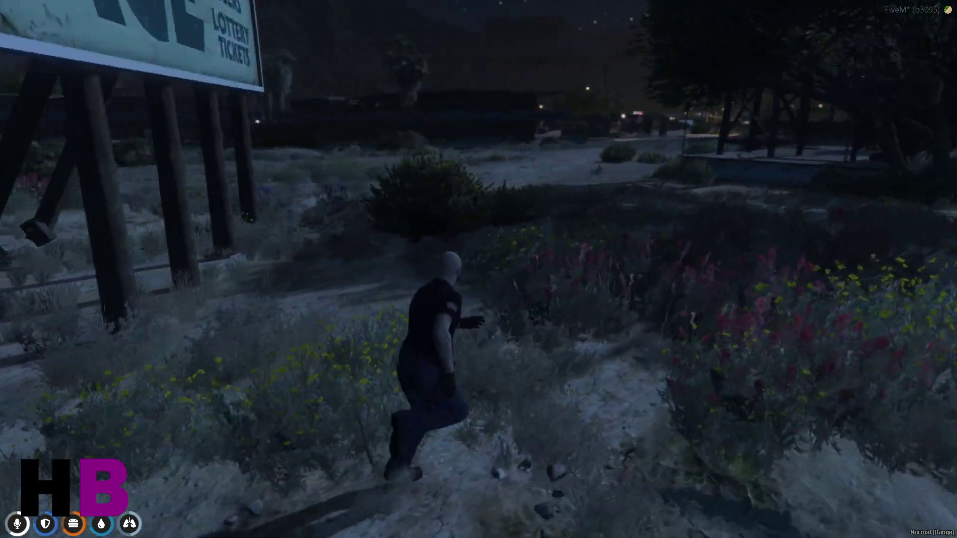
key(shift+w)
key(s)
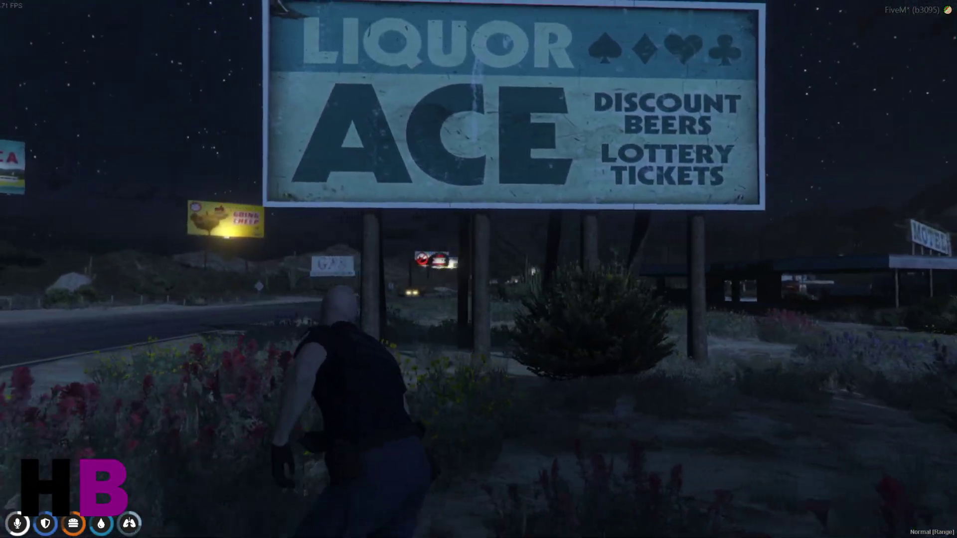
key(w)
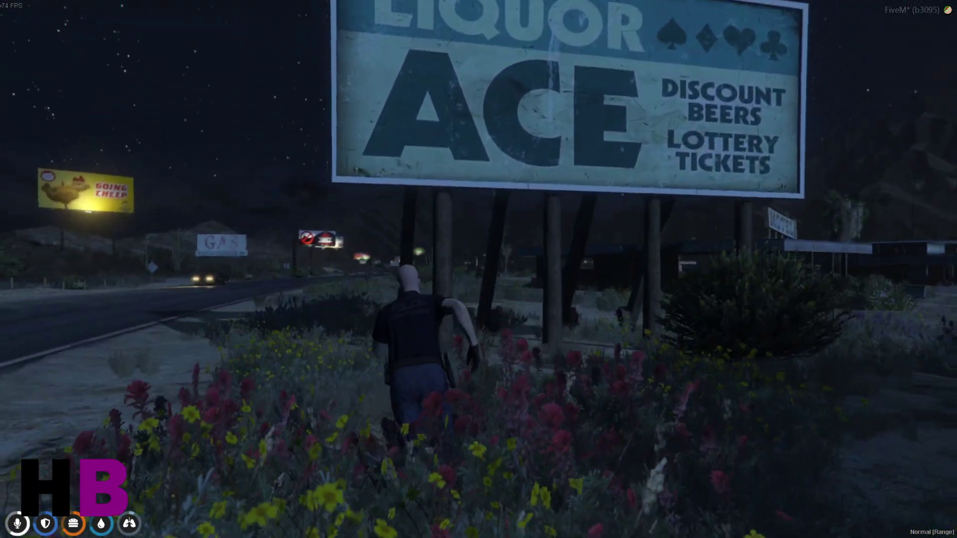
key(a)
key(s)
key(d)
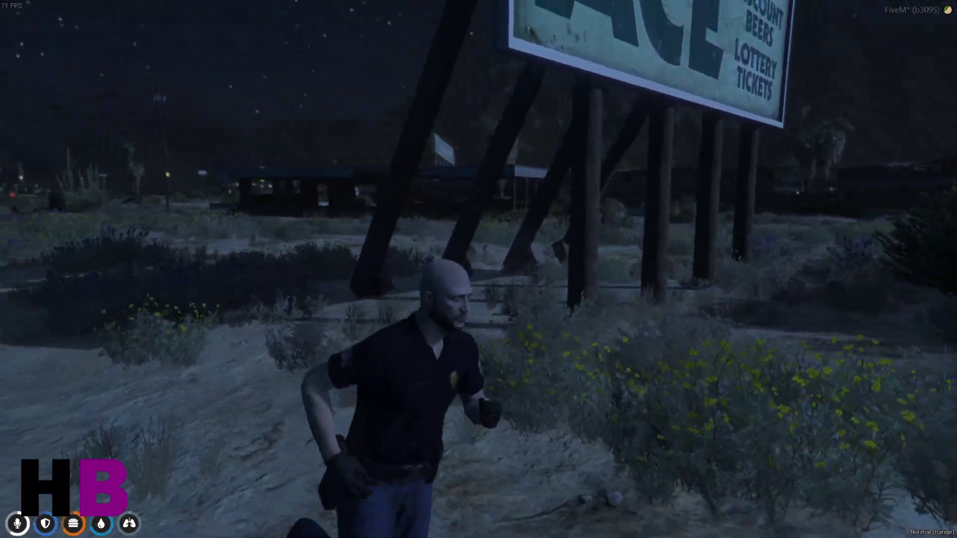
key(w)
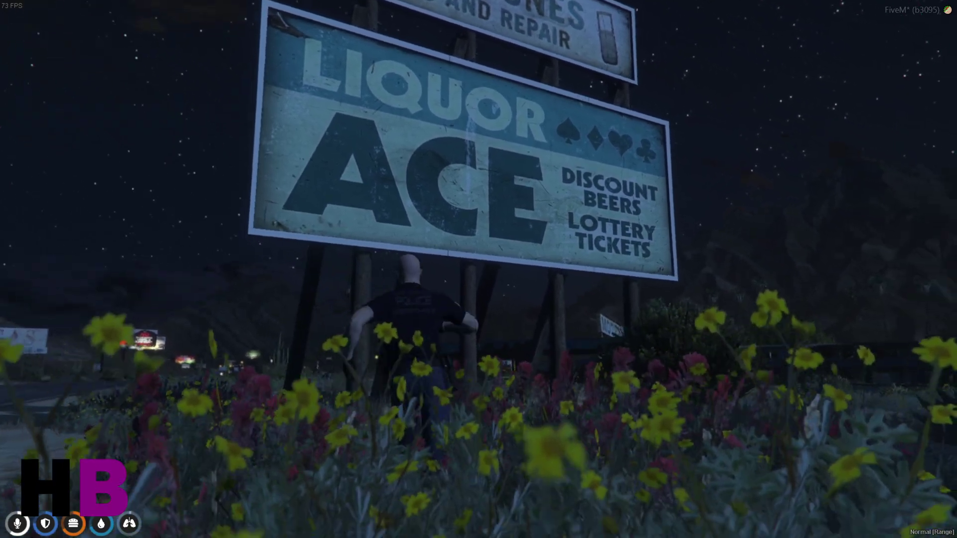
key(s)
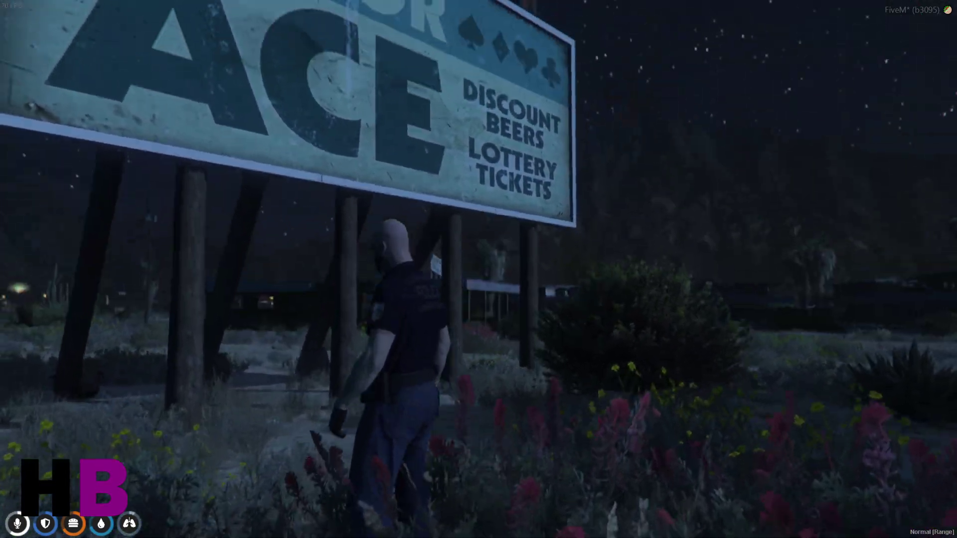
key(a)
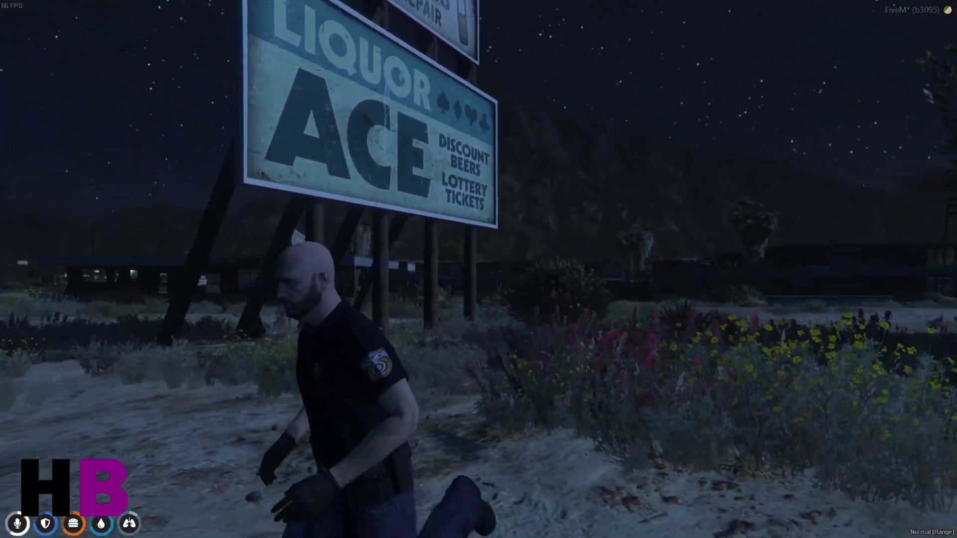
key(w)
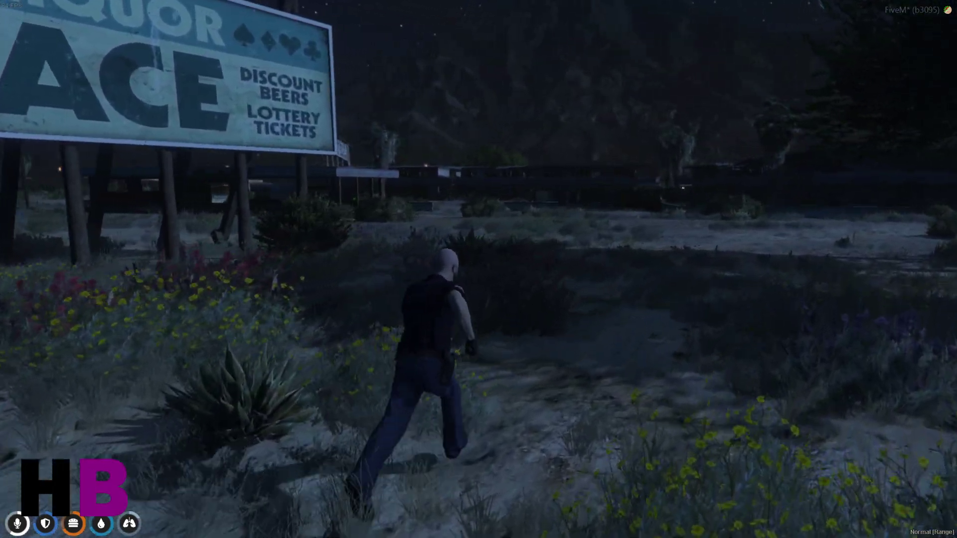
Step: Switch to CodeWalker, raise the cs4_12_billbd_02 billboard to a height of about 39.52, and lower it back to about 35.68
key(alt+Tab)
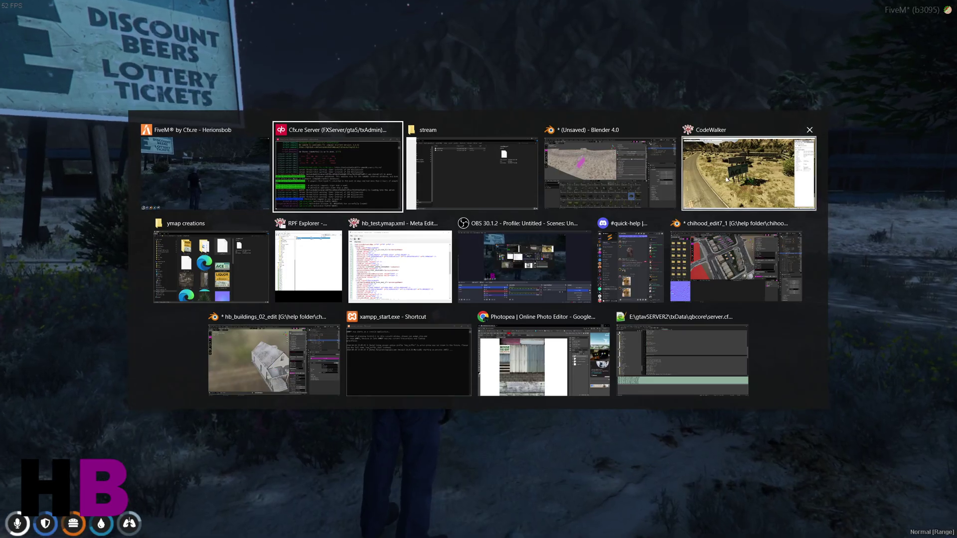
click(748, 172)
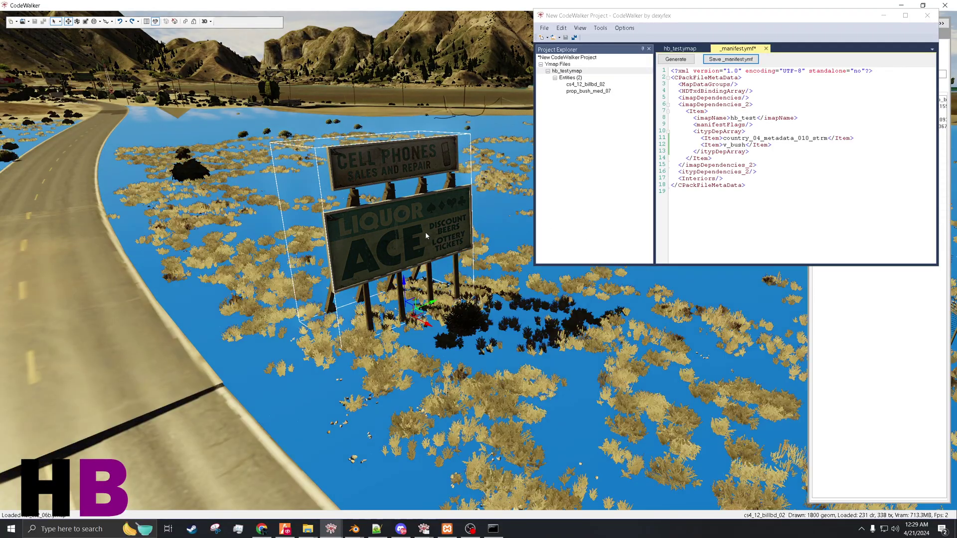
click(426, 233)
scroll(405, 220, up, 2)
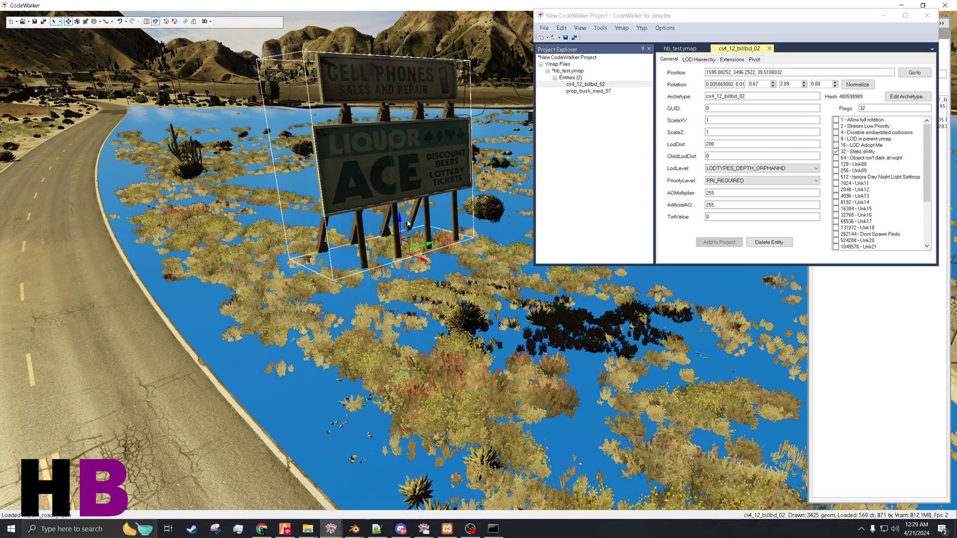
drag(408, 224, 372, 290)
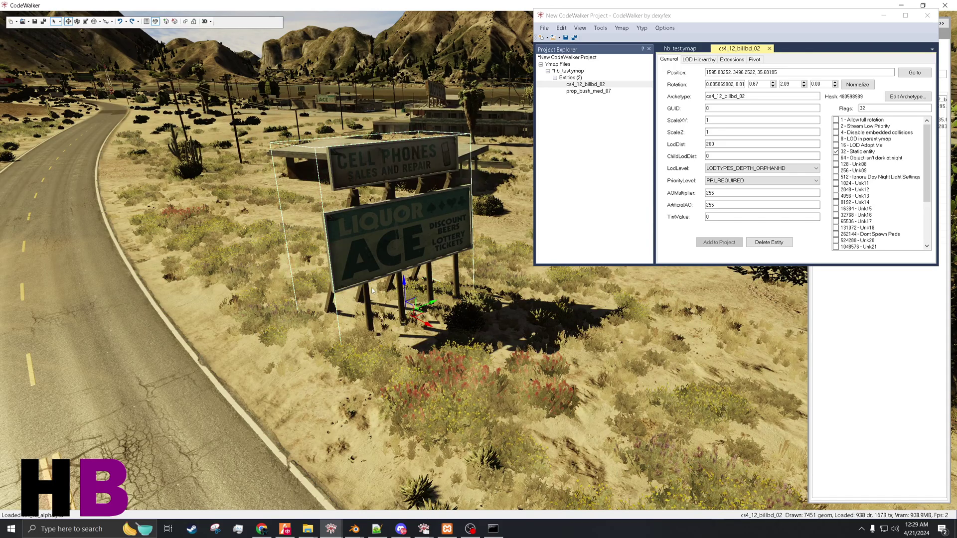
Step: Select prop_bush_med_07 beside the billboard, shift it along X to about 1600.05, and return it to about 1599.50
click(618, 91)
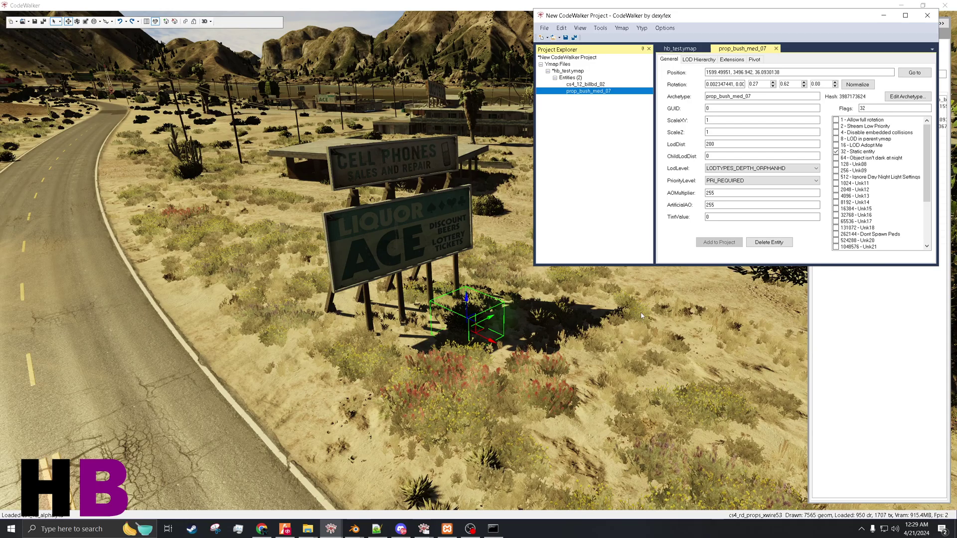
drag(589, 349, 435, 360)
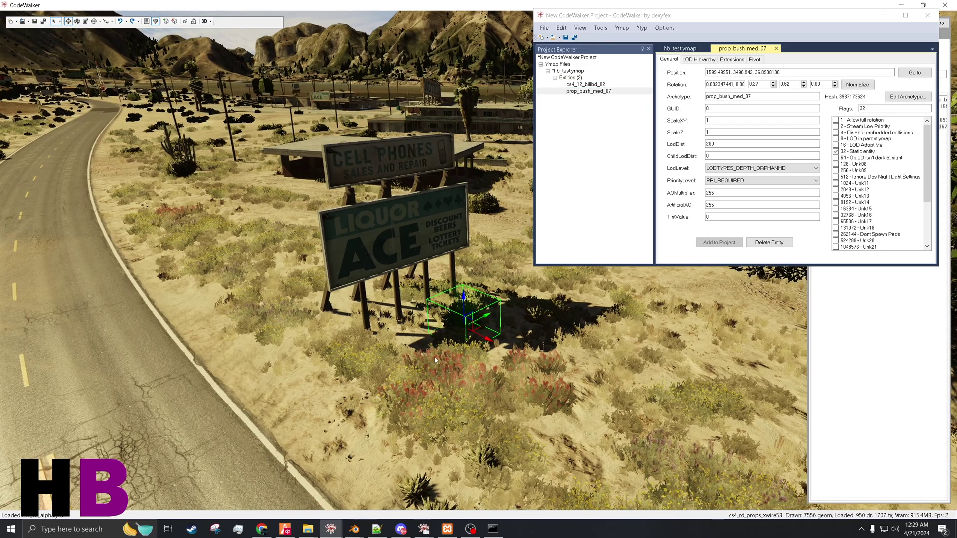
scroll(438, 372, down, 10)
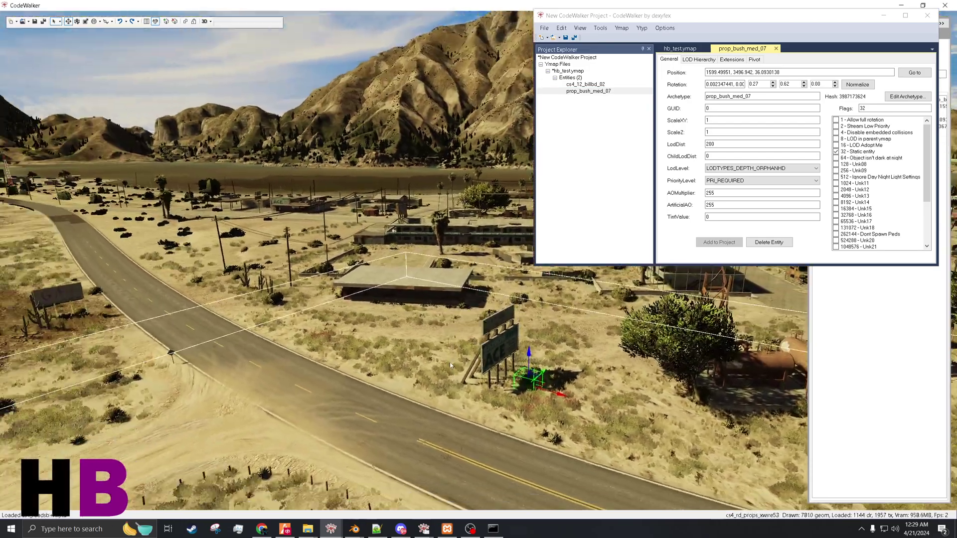
scroll(460, 372, down, 5)
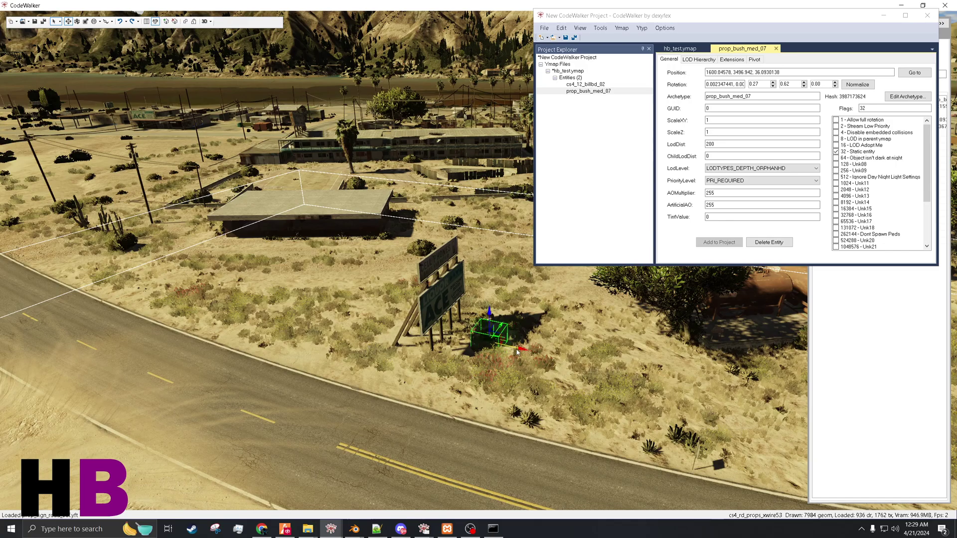
drag(582, 342, 516, 342)
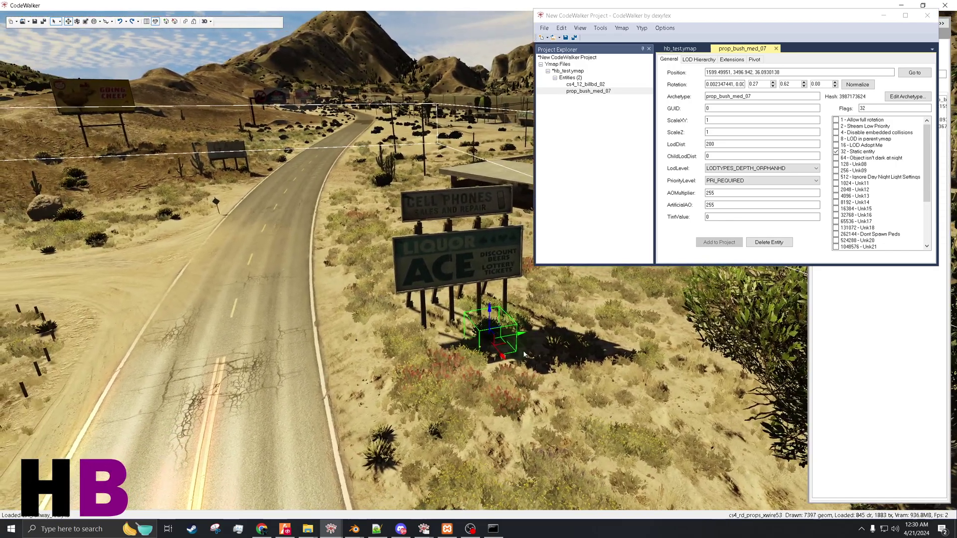